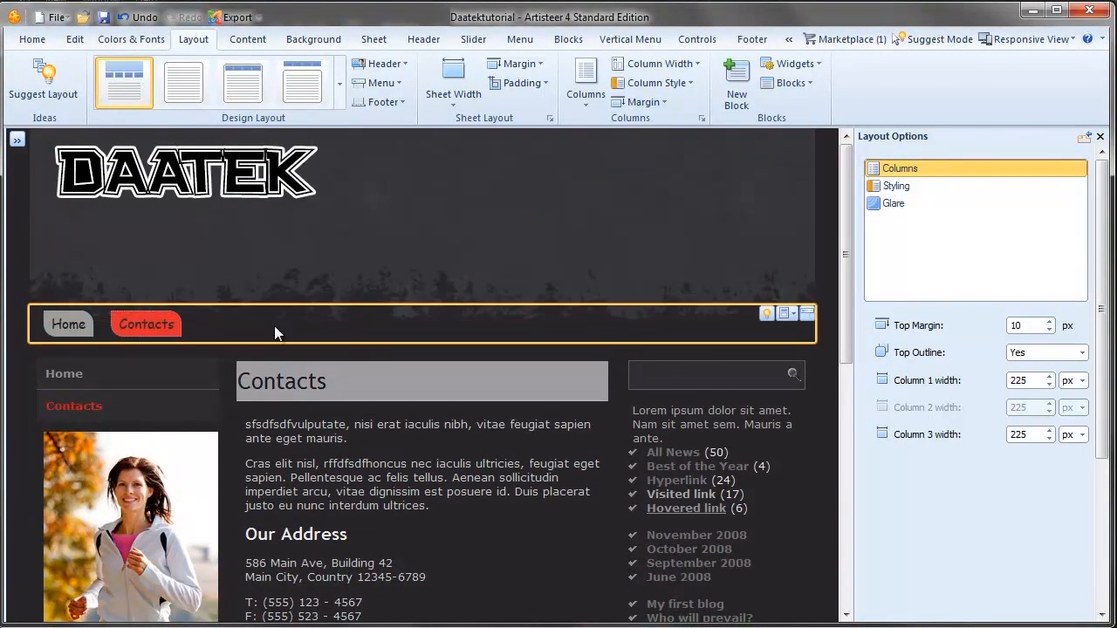
Examine the predefined design layouts, from Basic and Fixed through Overlapped, without applying one.
{"action": "left_click_drag", "start_coordinate": [844, 242], "coordinate": [853, 331]}
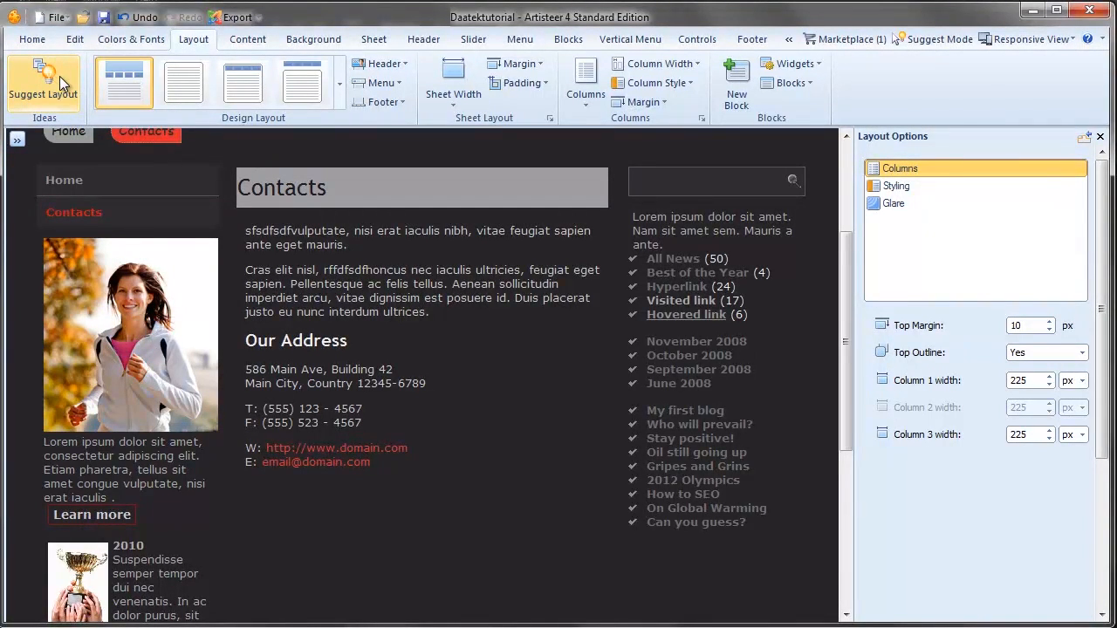
{"action": "left_click", "coordinate": [340, 84]}
{"action": "scroll", "coordinate": [340, 144], "scroll_direction": "down", "scroll_amount": 1}
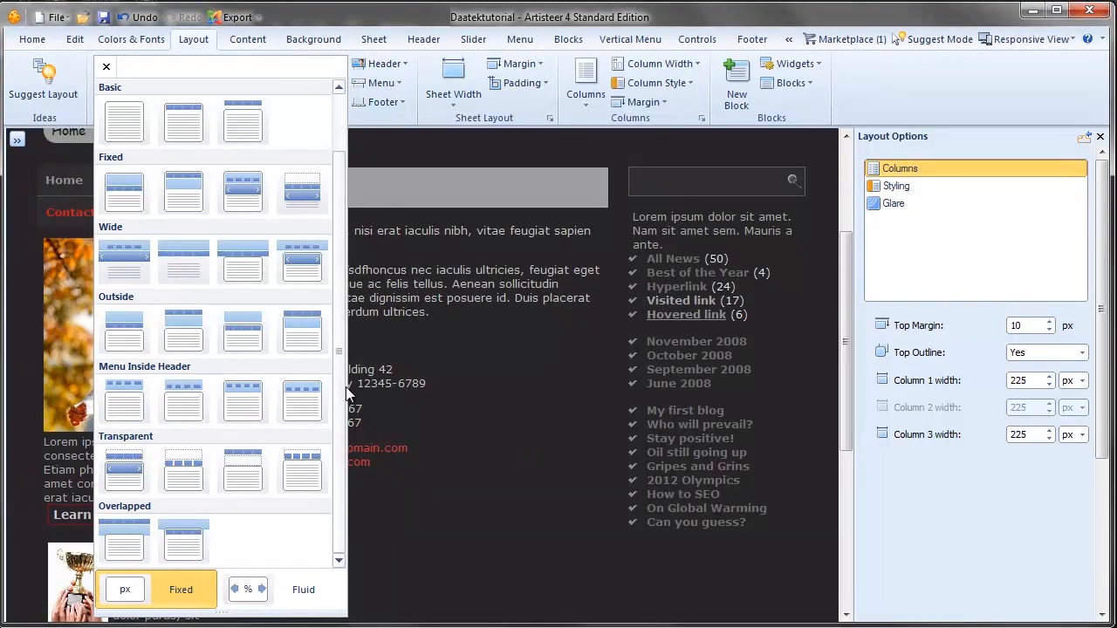
{"action": "scroll", "coordinate": [345, 370], "scroll_direction": "up", "scroll_amount": 1}
{"action": "scroll", "coordinate": [345, 370], "scroll_direction": "up", "scroll_amount": 3}
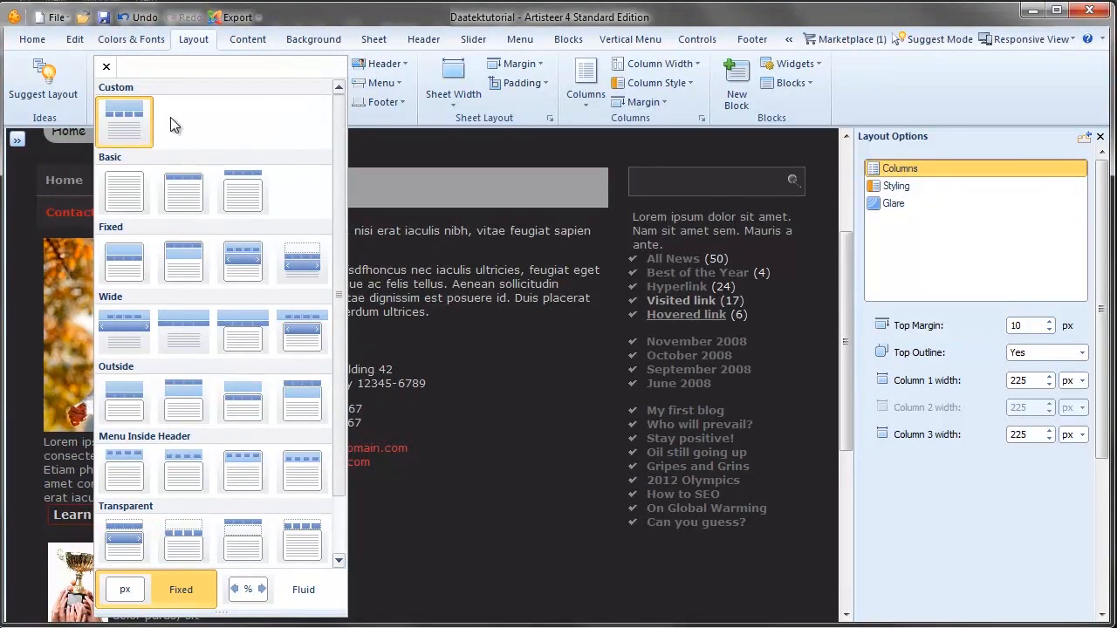
{"action": "left_click", "coordinate": [177, 118]}
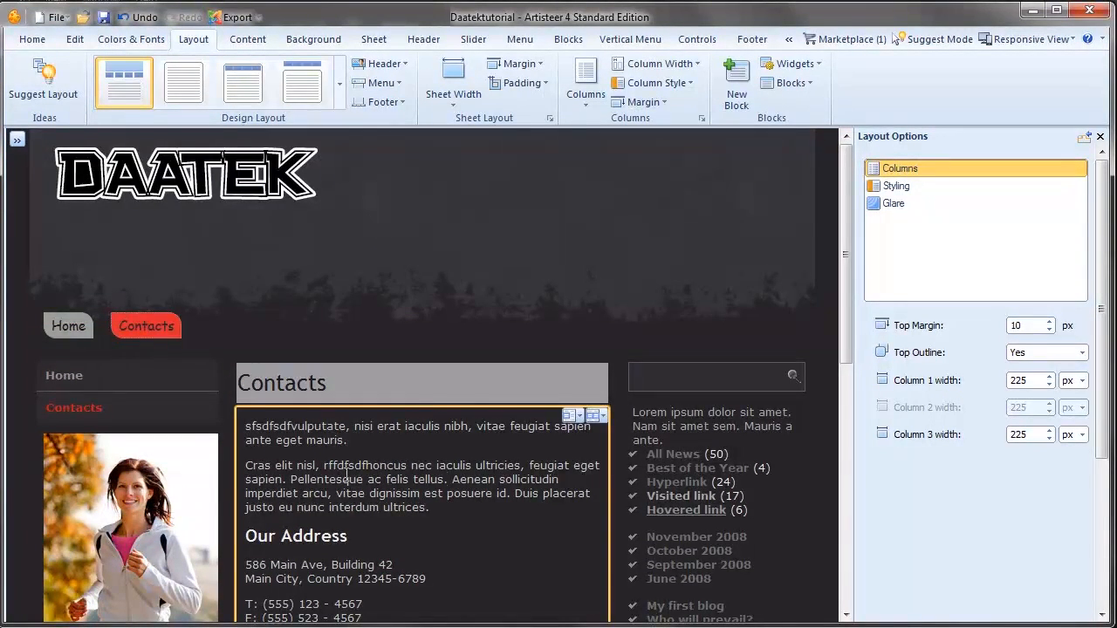
Look over the page and check the Sheet Width and Page Width options available for the header.
{"action": "scroll", "coordinate": [261, 417], "scroll_direction": "down", "scroll_amount": 5}
{"action": "scroll", "coordinate": [262, 417], "scroll_direction": "up", "scroll_amount": 5}
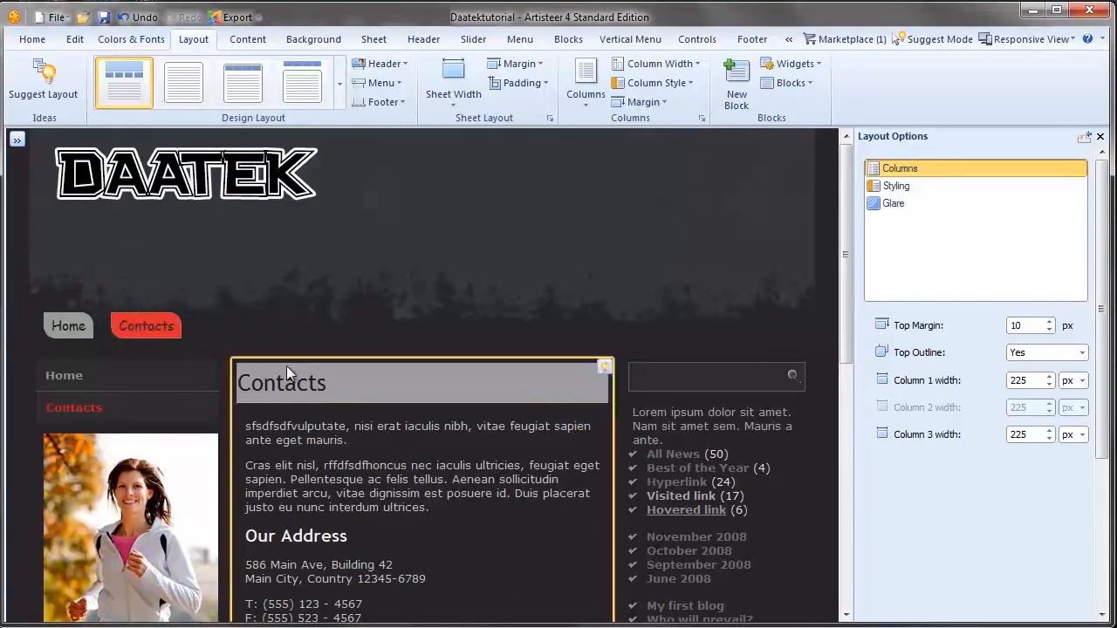
{"action": "scroll", "coordinate": [535, 286], "scroll_direction": "down", "scroll_amount": 3}
{"action": "scroll", "coordinate": [524, 297], "scroll_direction": "up", "scroll_amount": 3}
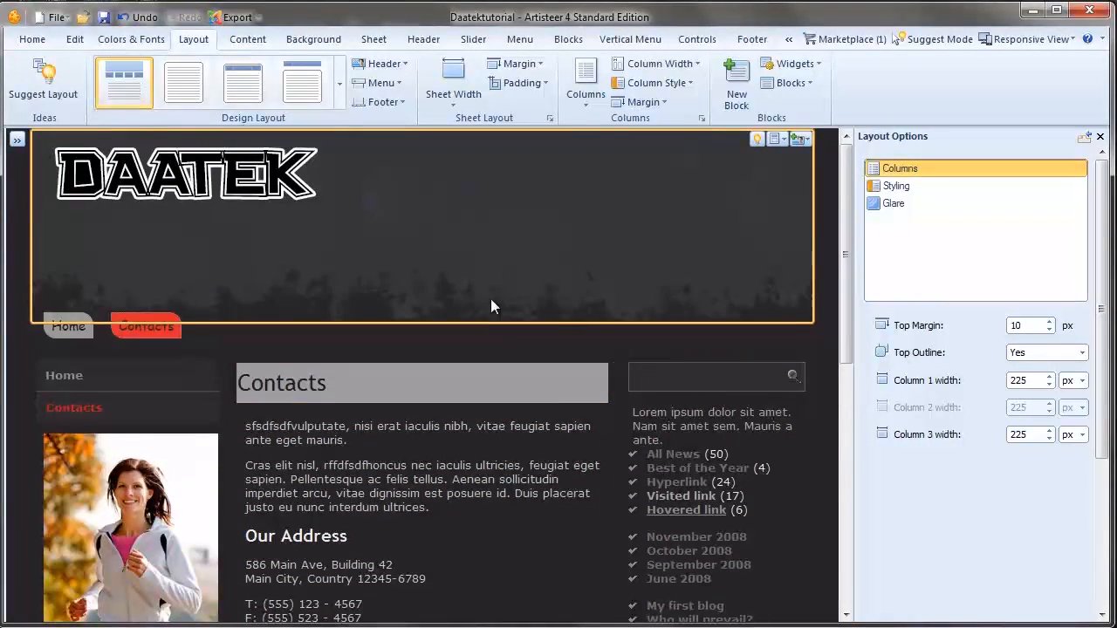
{"action": "left_click", "coordinate": [404, 67]}
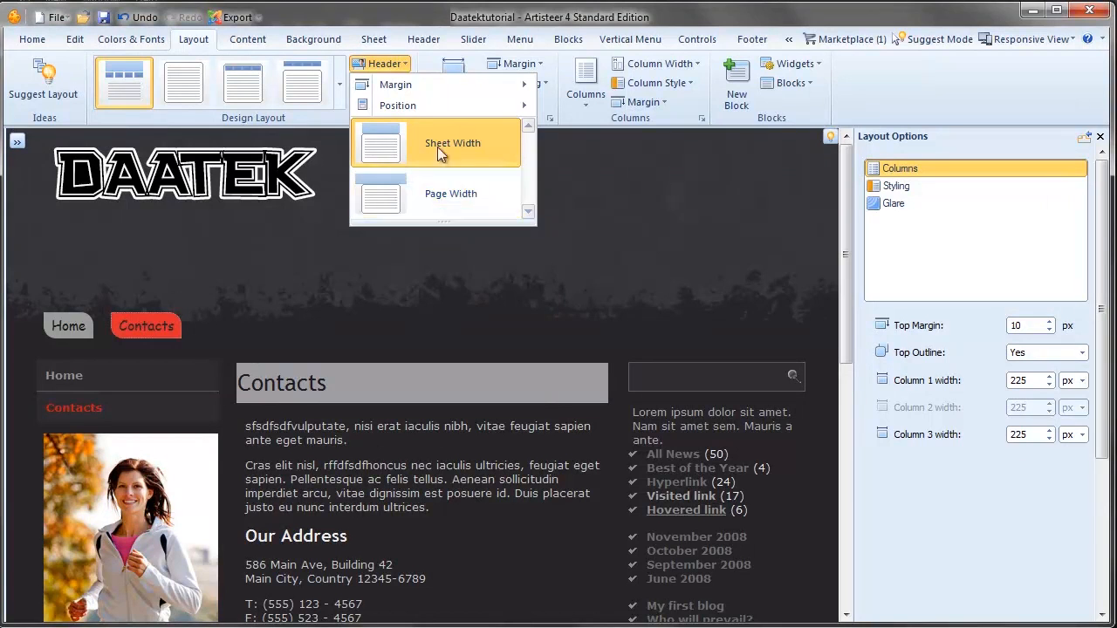
{"action": "left_click", "coordinate": [922, 72]}
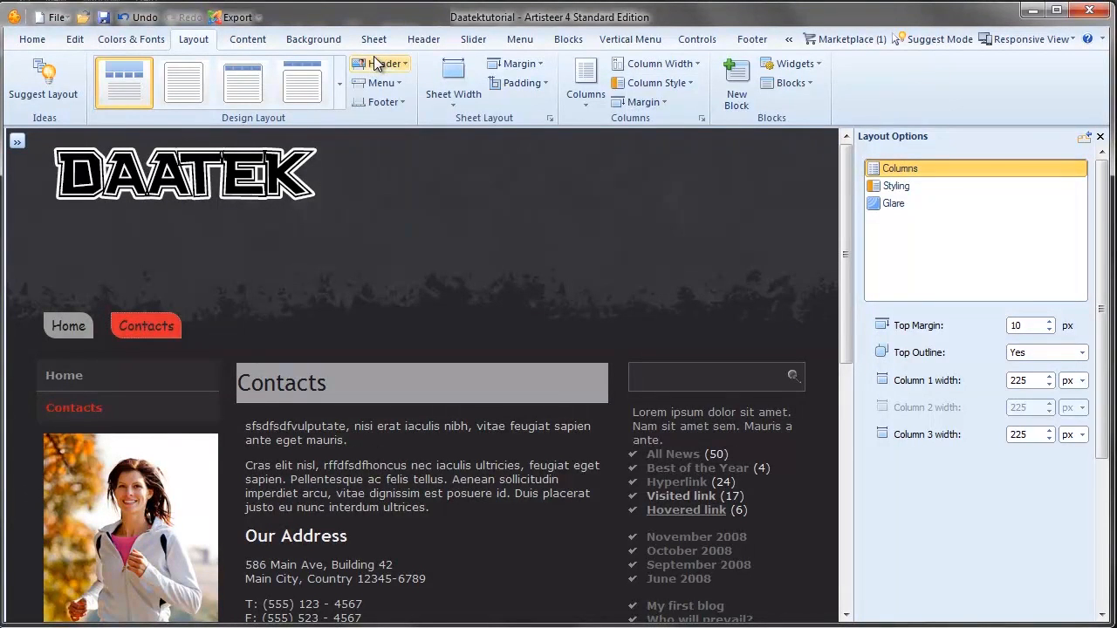
Examine the header's position and length options.
{"action": "left_click", "coordinate": [422, 38]}
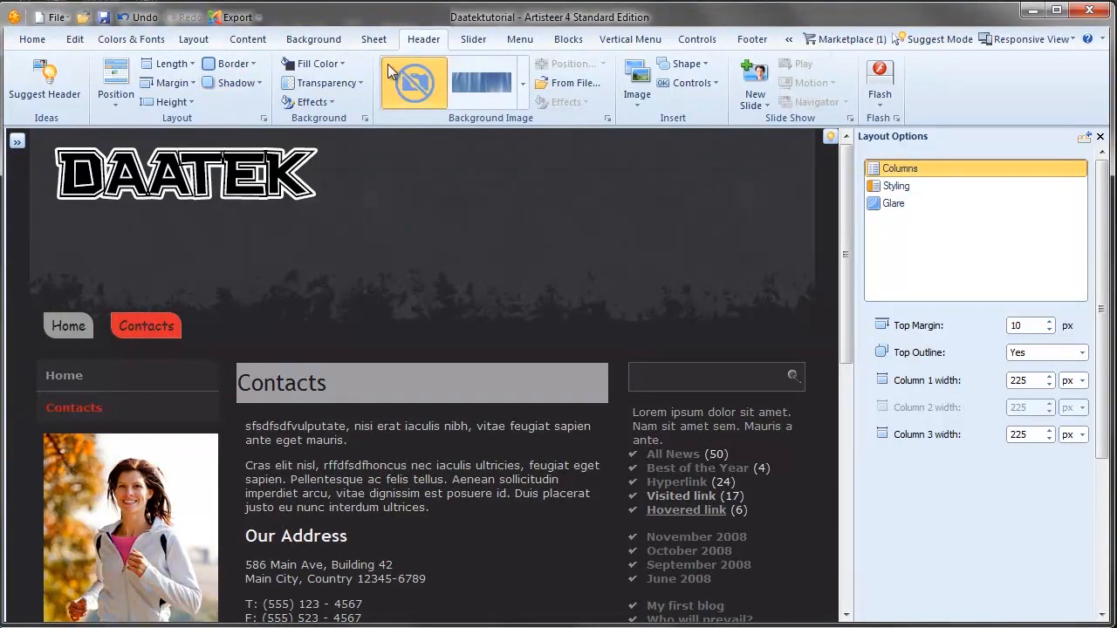
{"action": "left_click", "coordinate": [110, 107]}
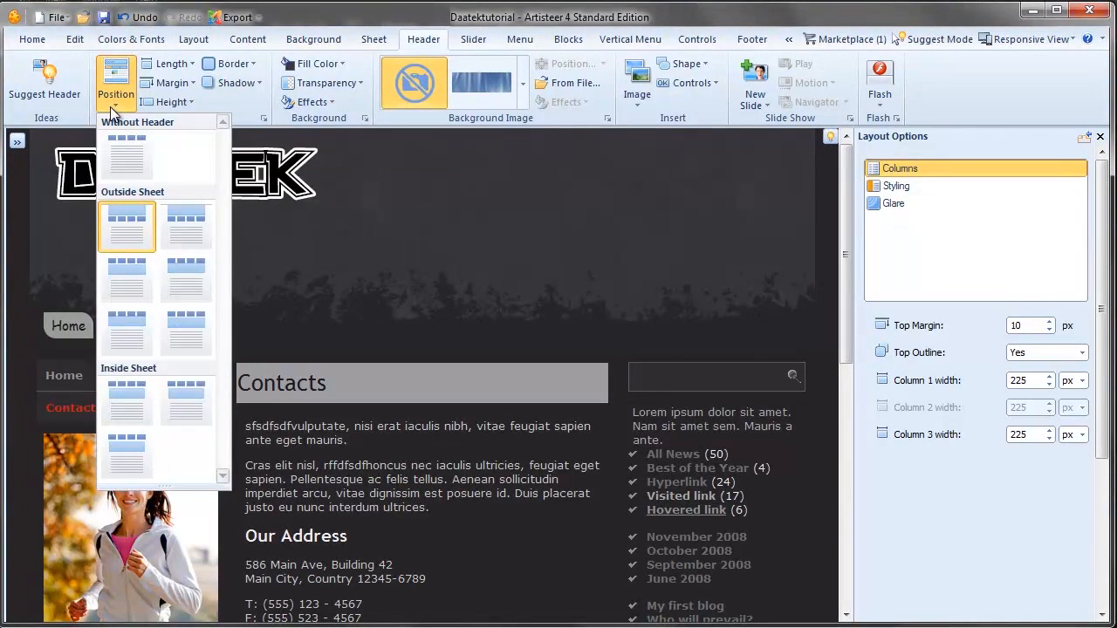
{"action": "left_click", "coordinate": [110, 106]}
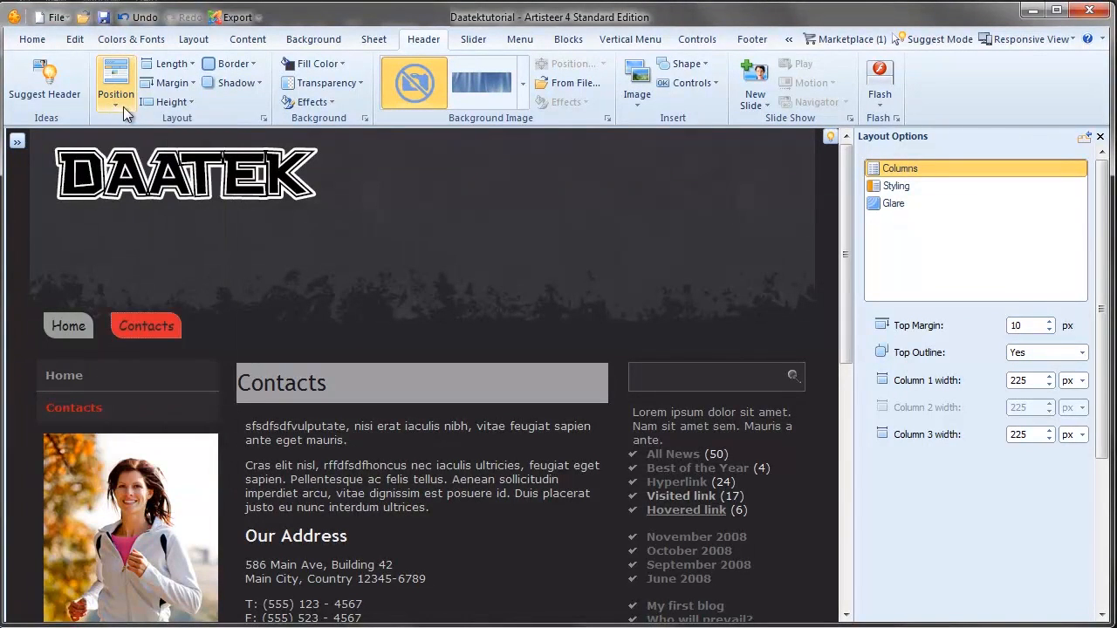
{"action": "left_click", "coordinate": [189, 63]}
{"action": "left_click", "coordinate": [189, 64]}
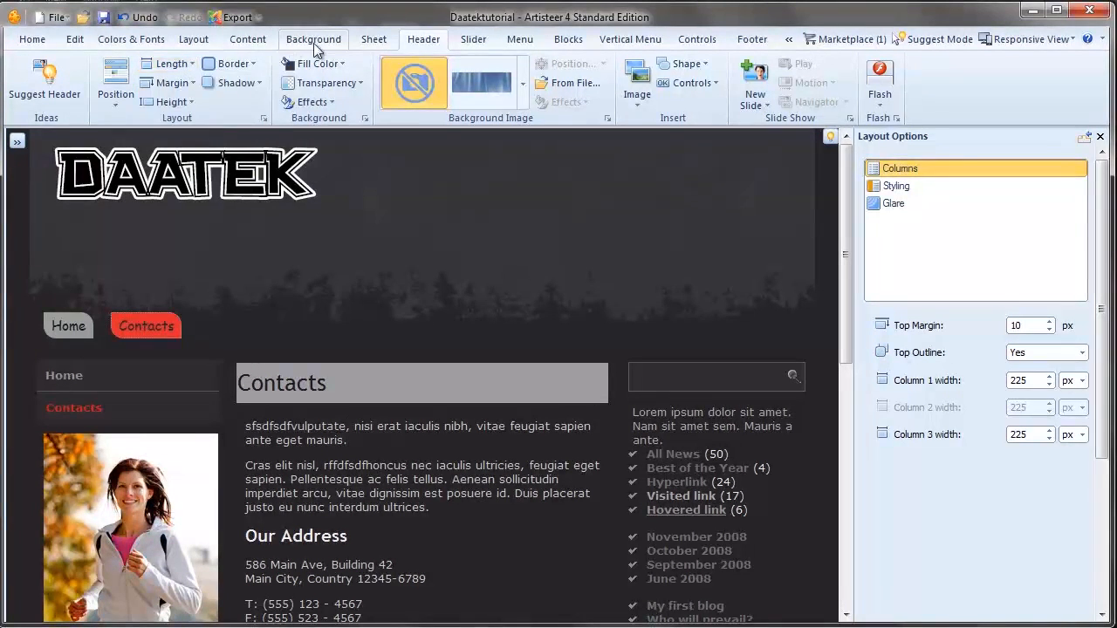
Check the Sheet Width and Page Width layout options for the menu.
{"action": "left_click", "coordinate": [193, 40]}
{"action": "left_click", "coordinate": [402, 87]}
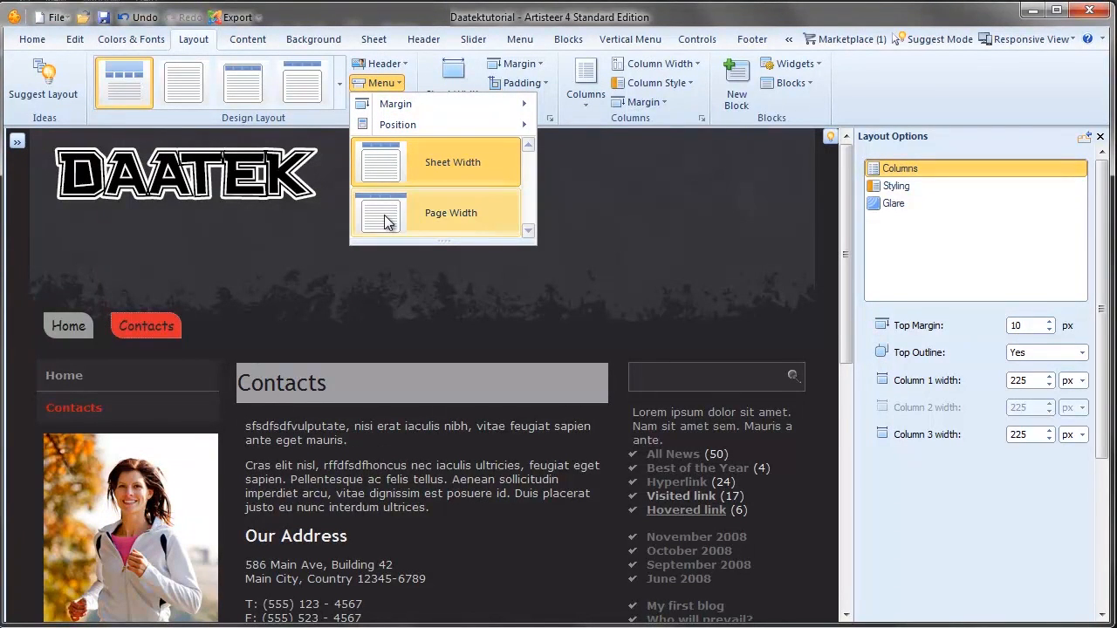
{"action": "left_click", "coordinate": [861, 86]}
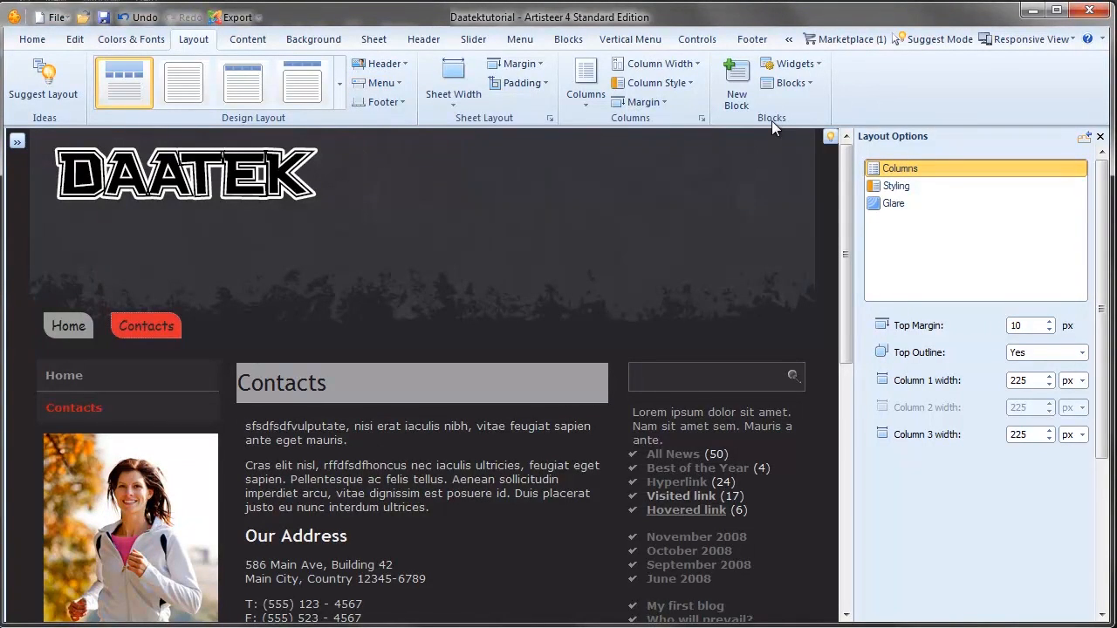
Set the footer's layout to Inside Sheet.
{"action": "left_click", "coordinate": [397, 104]}
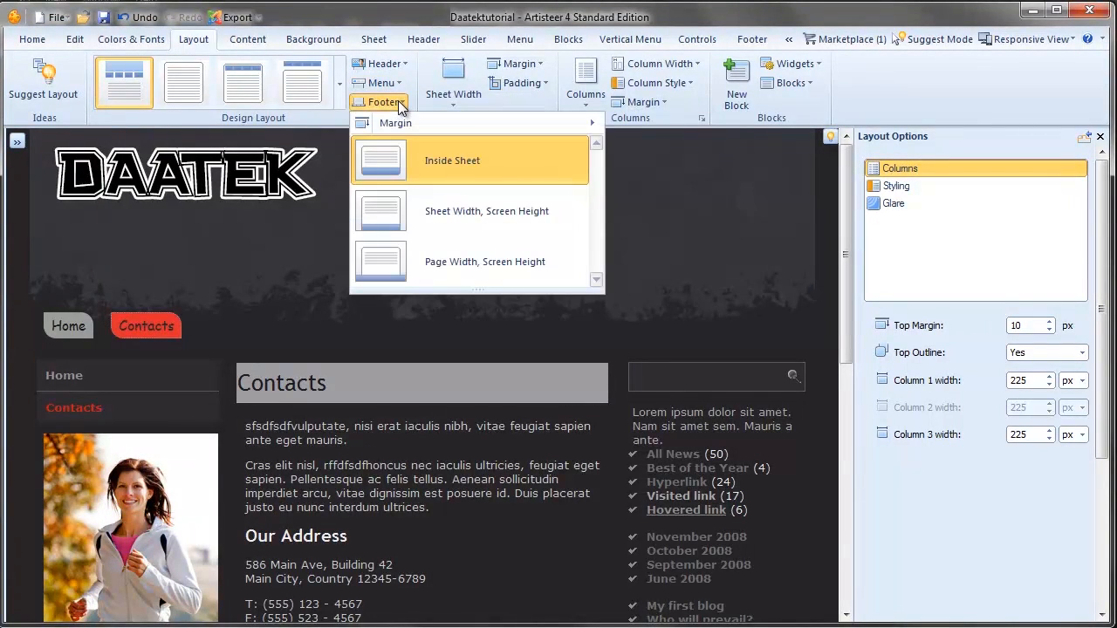
{"action": "left_click_drag", "start_coordinate": [851, 214], "coordinate": [840, 498]}
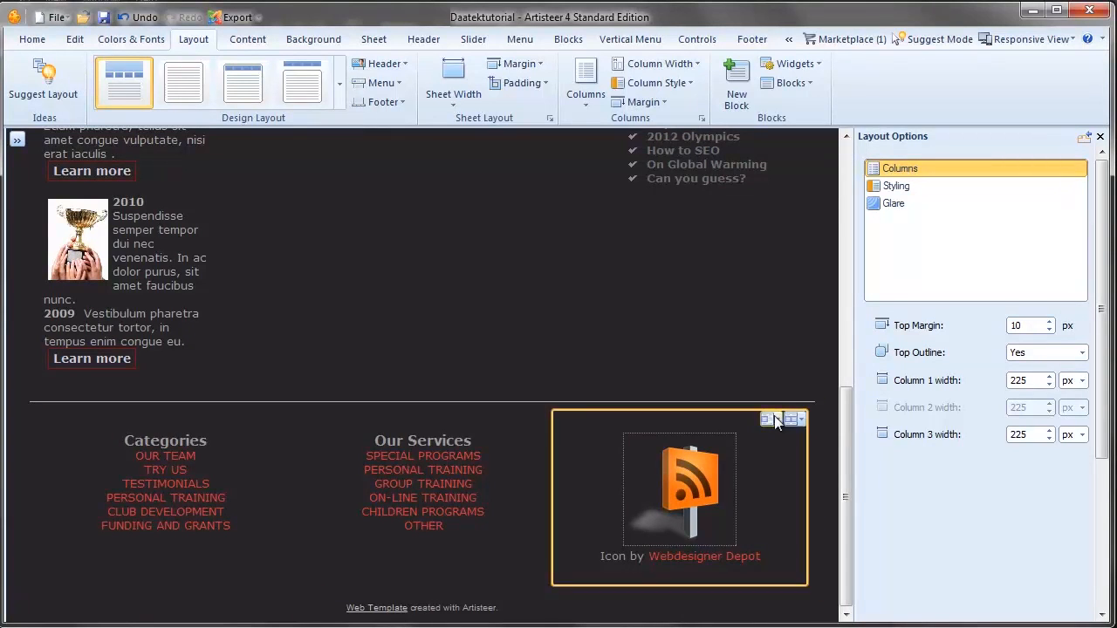
{"action": "left_click", "coordinate": [539, 411]}
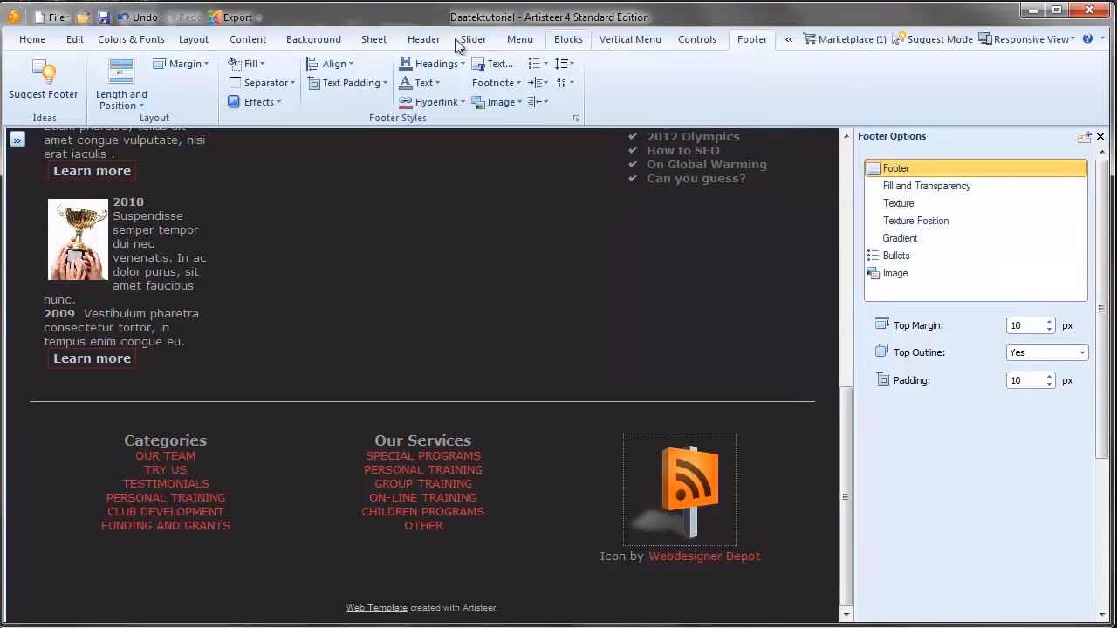
{"action": "left_click", "coordinate": [193, 38]}
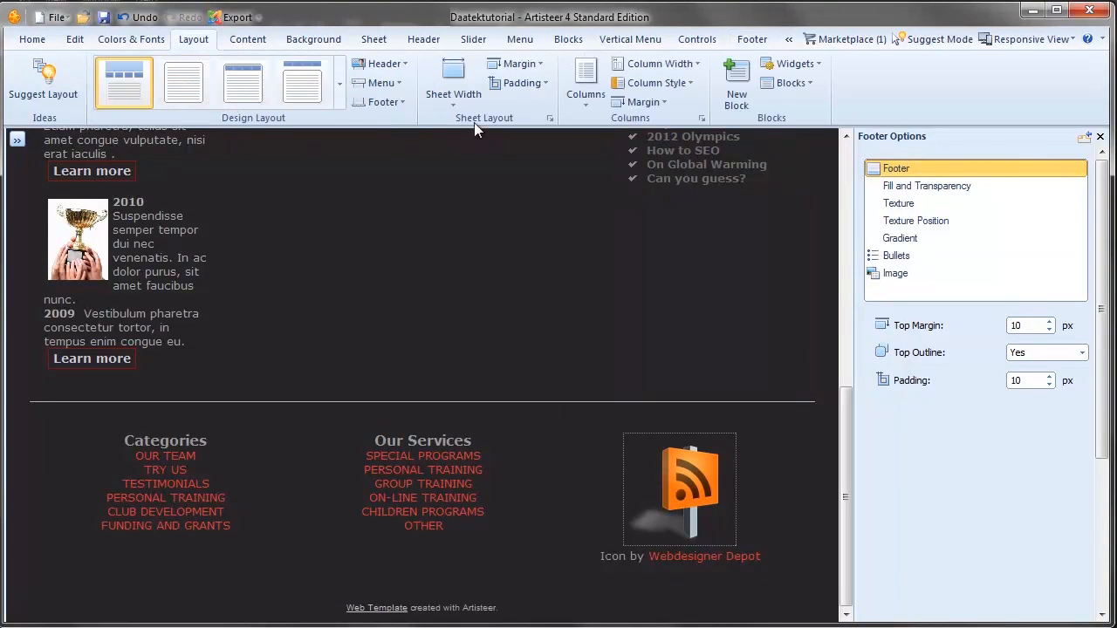
{"action": "left_click", "coordinate": [402, 103]}
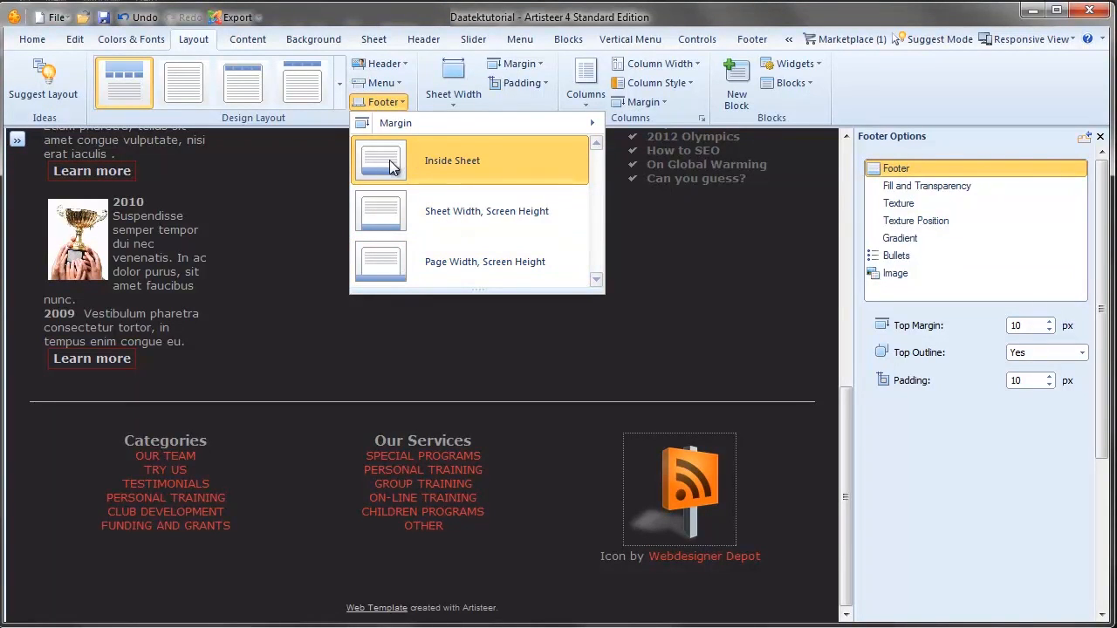
{"action": "left_click", "coordinate": [462, 160]}
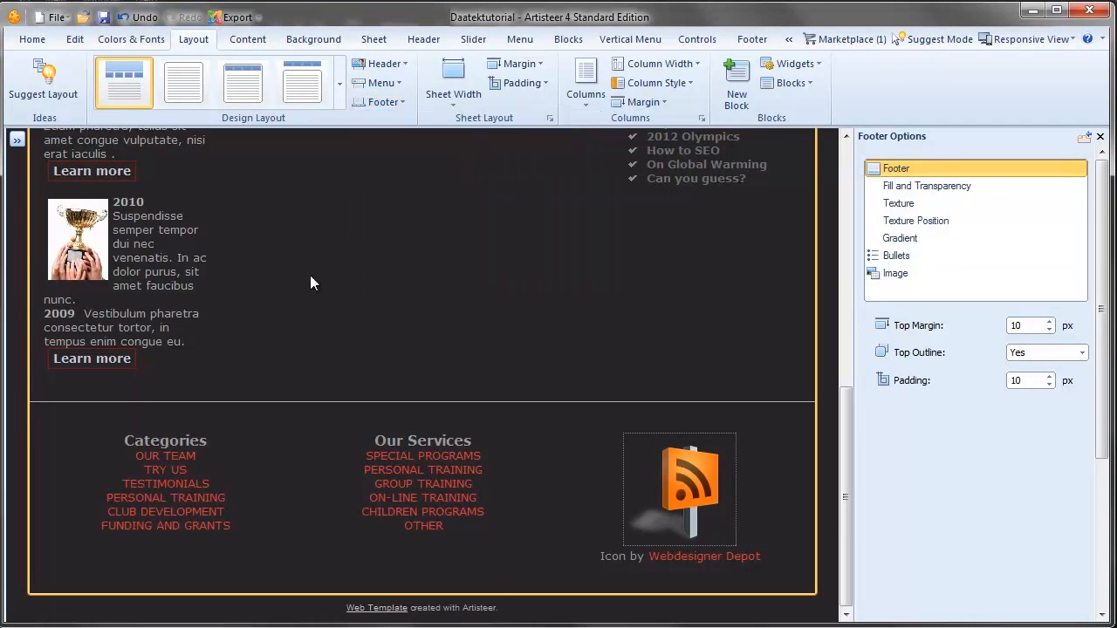
Examine the fixed pixel and fluid percentage options for the sheet width.
{"action": "scroll", "coordinate": [568, 500], "scroll_direction": "up", "scroll_amount": 5}
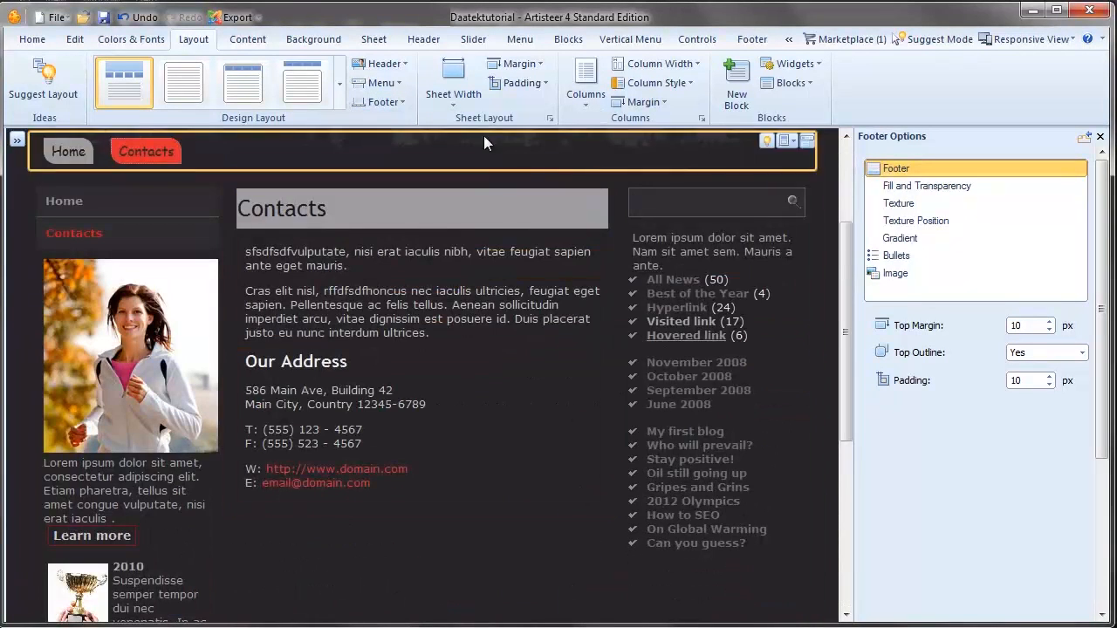
{"action": "left_click", "coordinate": [450, 87]}
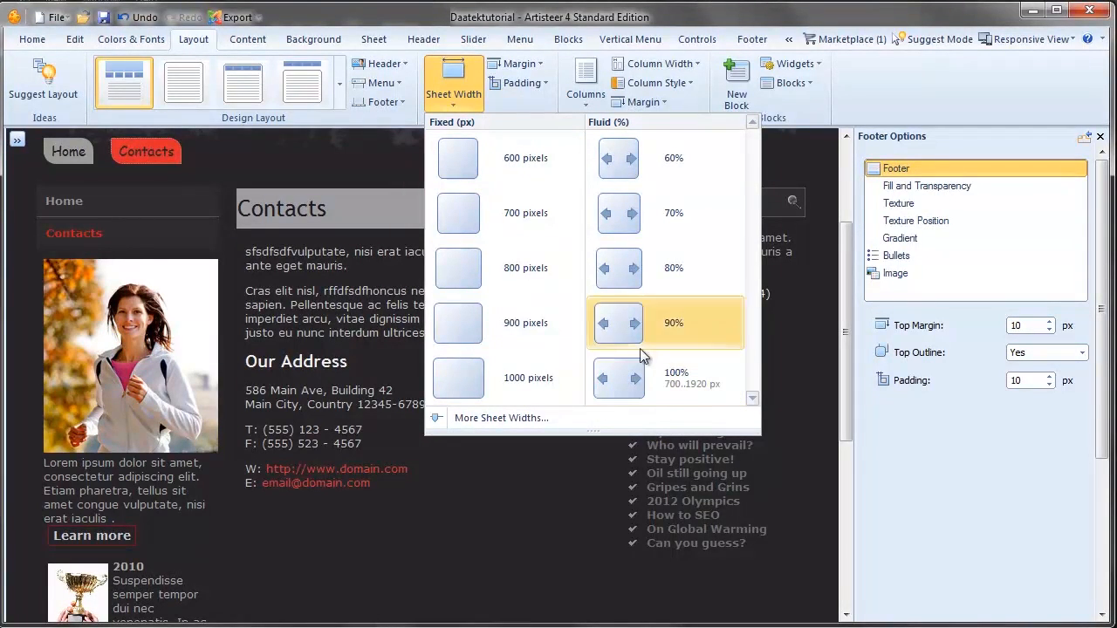
{"action": "left_click", "coordinate": [559, 306]}
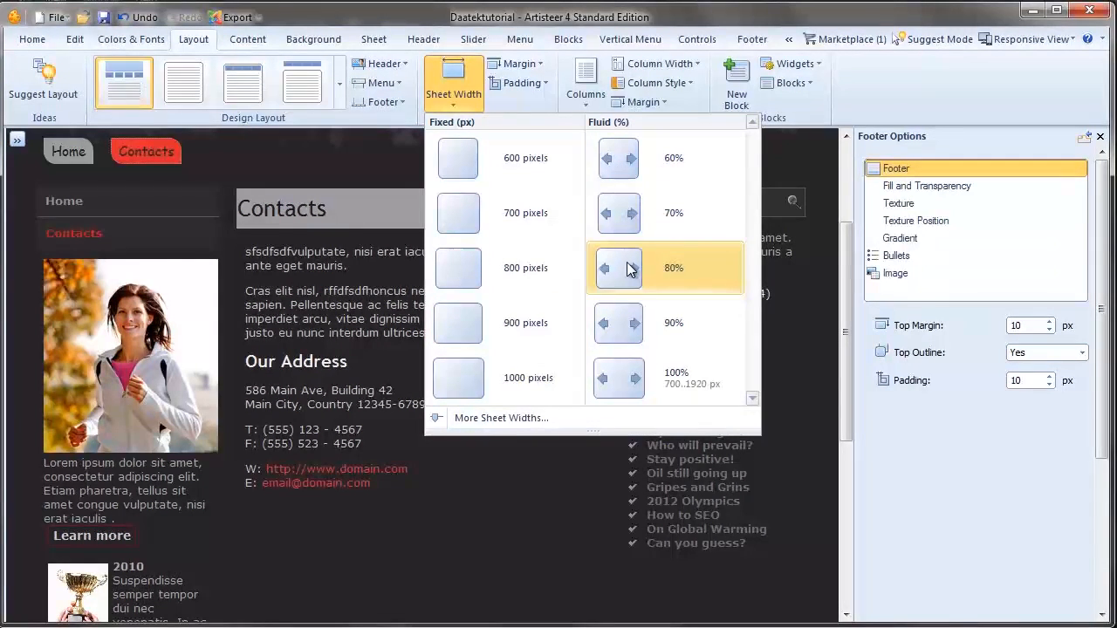
{"action": "left_click", "coordinate": [628, 386]}
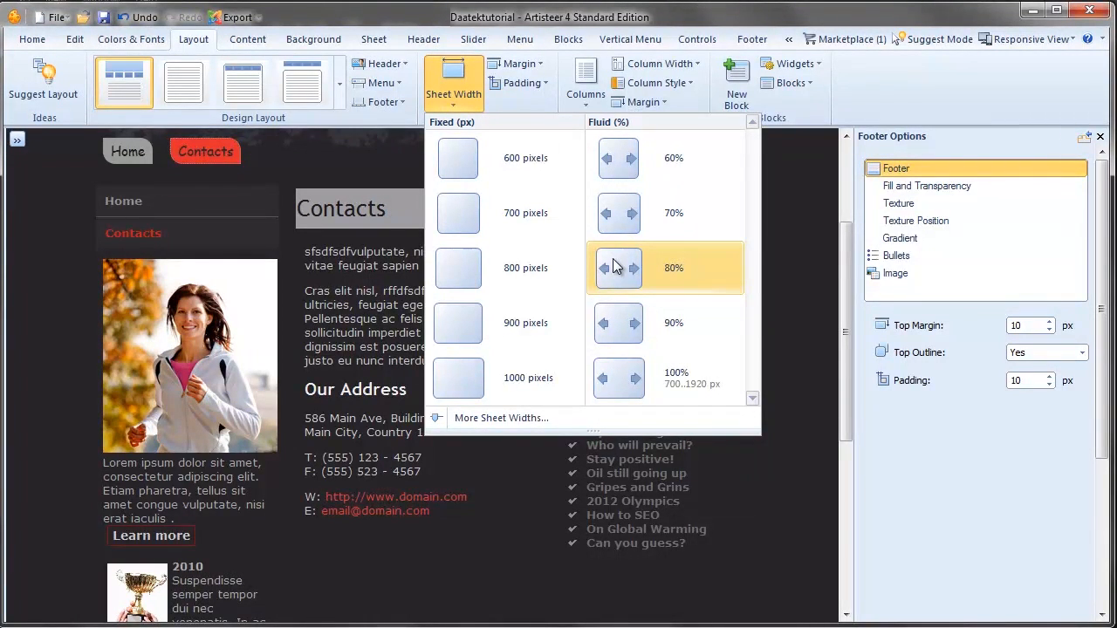
Preview the page in the Tablet Landscape responsive view.
{"action": "left_click", "coordinate": [1070, 37]}
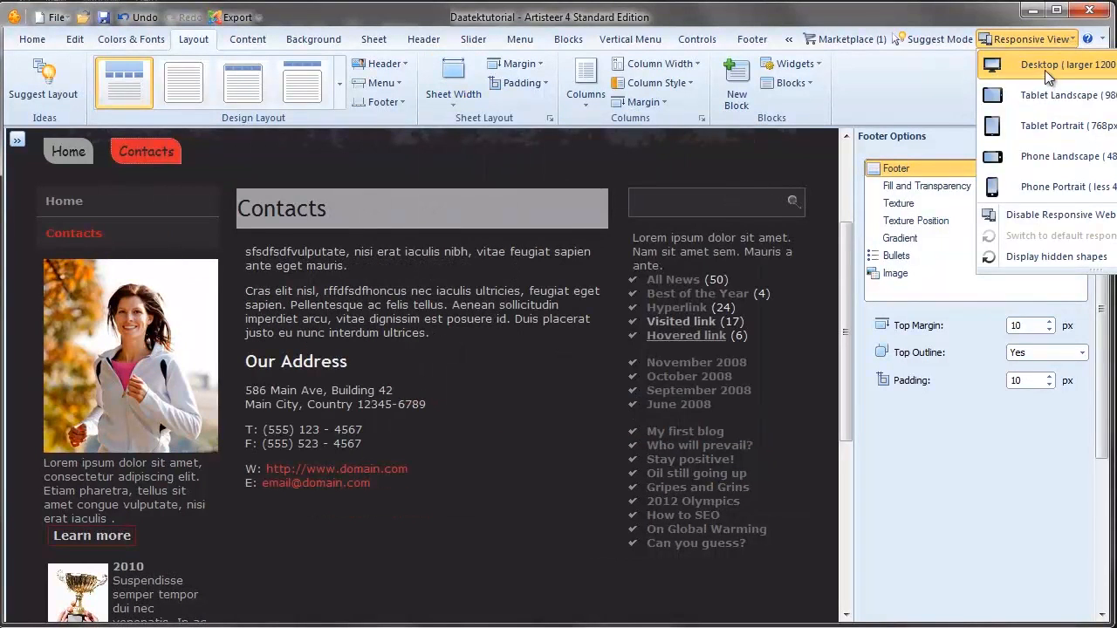
{"action": "left_click", "coordinate": [1034, 97]}
{"action": "scroll", "coordinate": [585, 273], "scroll_direction": "down", "scroll_amount": 3}
{"action": "scroll", "coordinate": [568, 284], "scroll_direction": "up", "scroll_amount": 3}
Preview the page in the Phone Landscape responsive view and look through its content.
{"action": "left_click", "coordinate": [1037, 34]}
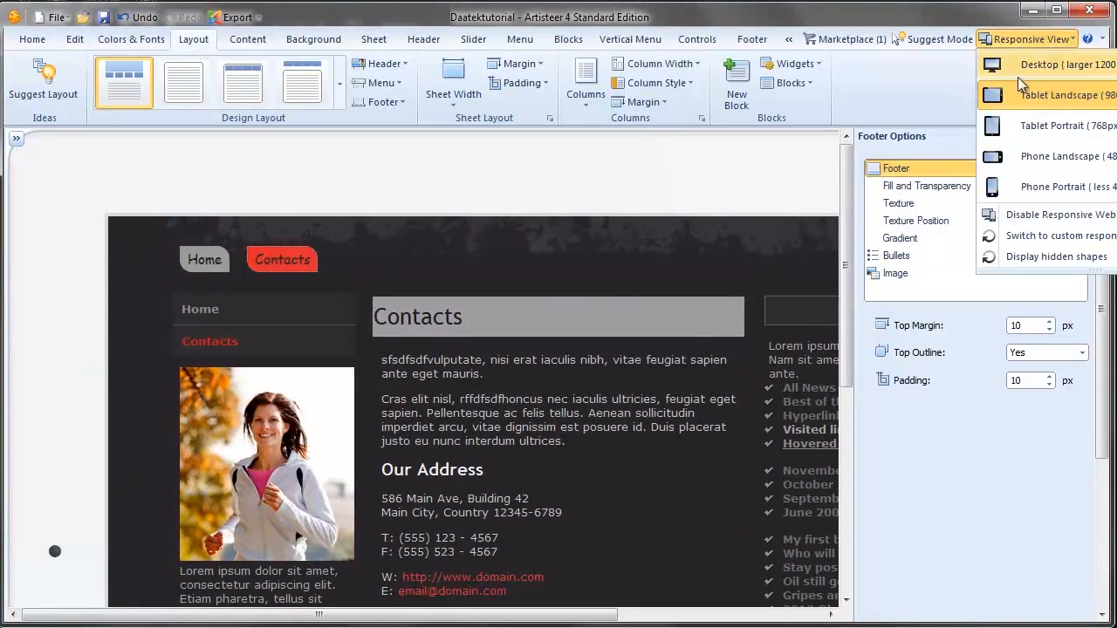
{"action": "left_click", "coordinate": [1012, 156]}
{"action": "scroll", "coordinate": [556, 307], "scroll_direction": "down", "scroll_amount": 3}
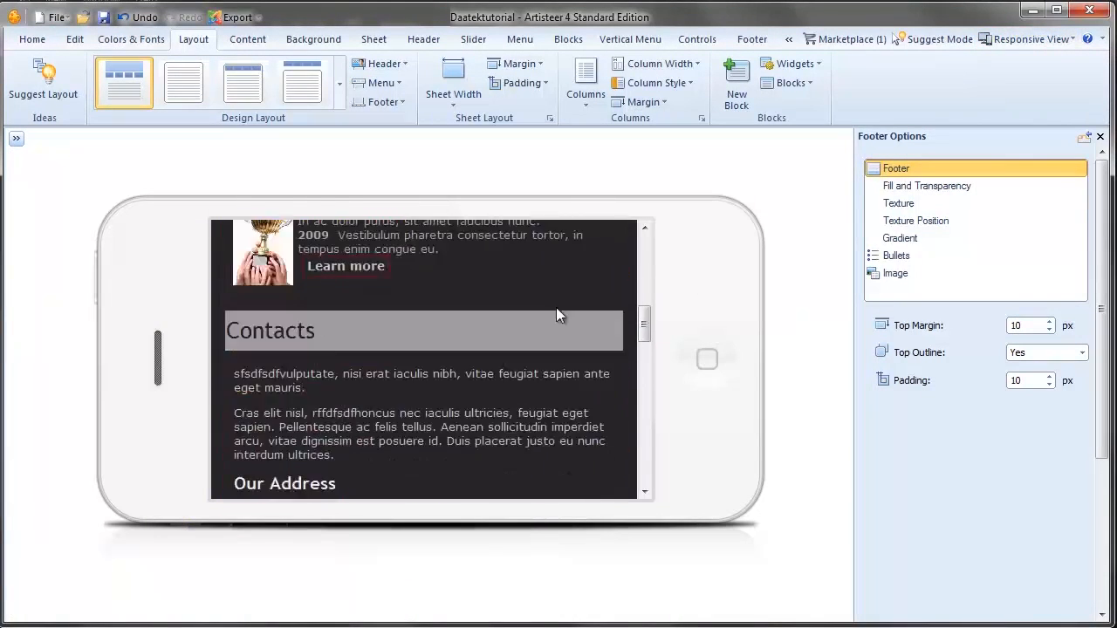
{"action": "scroll", "coordinate": [556, 308], "scroll_direction": "up", "scroll_amount": 5}
{"action": "scroll", "coordinate": [564, 306], "scroll_direction": "down", "scroll_amount": 5}
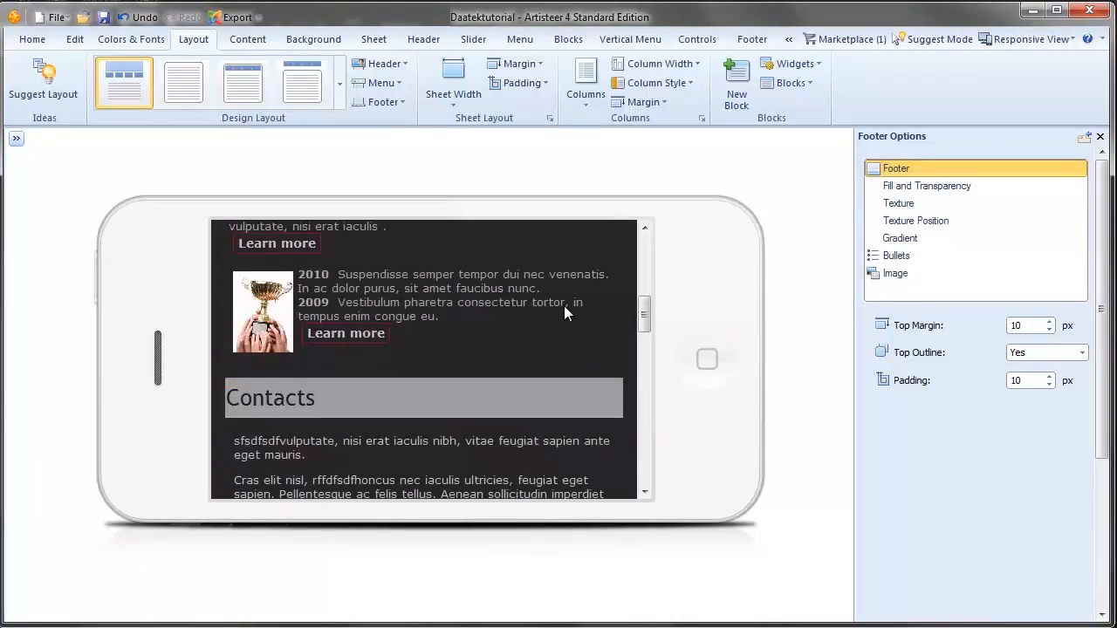
{"action": "scroll", "coordinate": [563, 304], "scroll_direction": "up", "scroll_amount": 3}
Preview the page in the Phone Portrait responsive view, then return to the Desktop view.
{"action": "left_click", "coordinate": [1037, 39]}
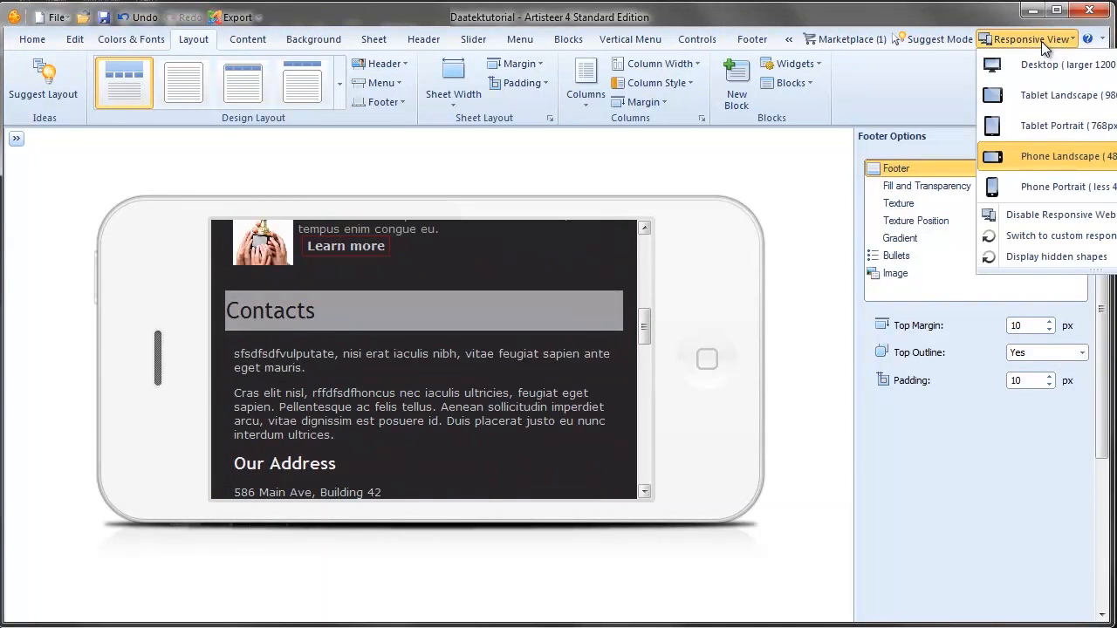
{"action": "left_click", "coordinate": [1017, 184]}
{"action": "scroll", "coordinate": [560, 258], "scroll_direction": "down", "scroll_amount": 12}
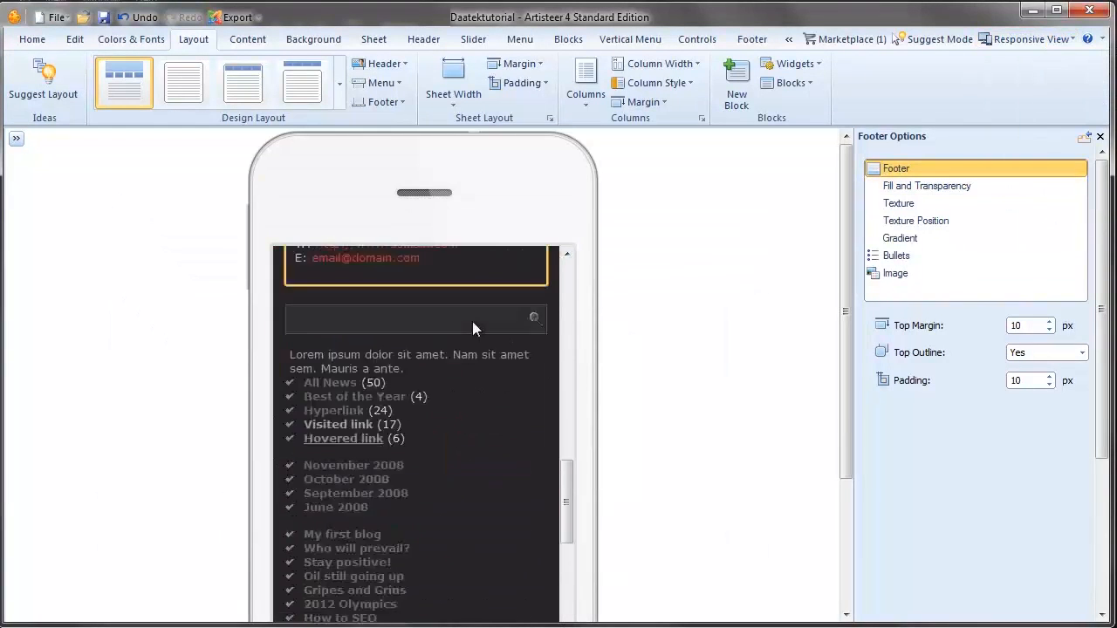
{"action": "scroll", "coordinate": [463, 350], "scroll_direction": "up", "scroll_amount": 15}
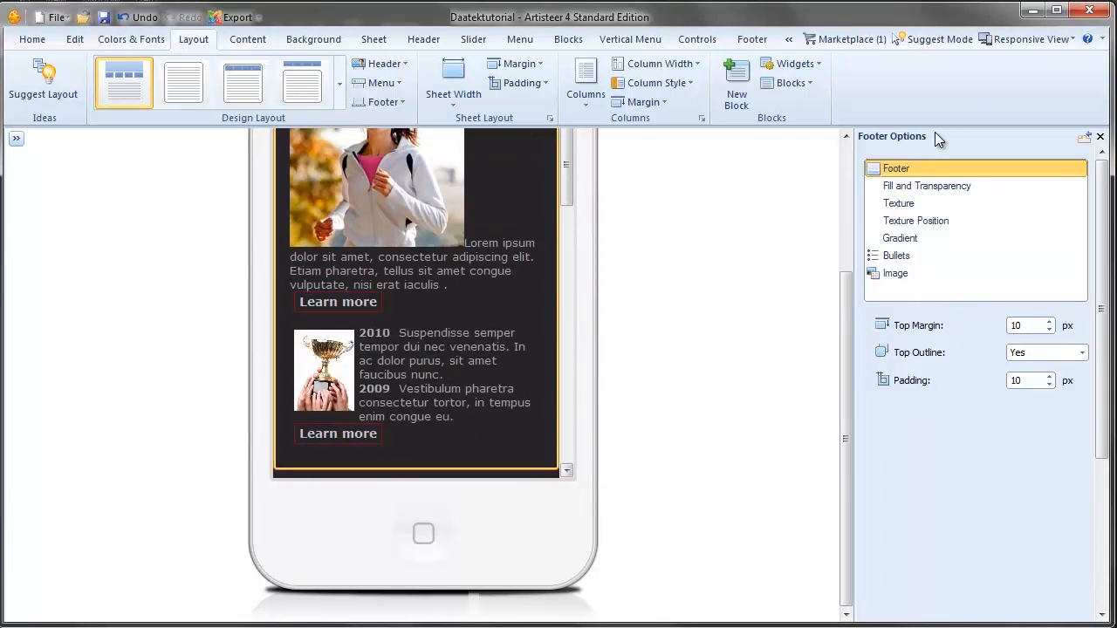
{"action": "left_click", "coordinate": [1024, 40]}
{"action": "left_click", "coordinate": [1021, 69]}
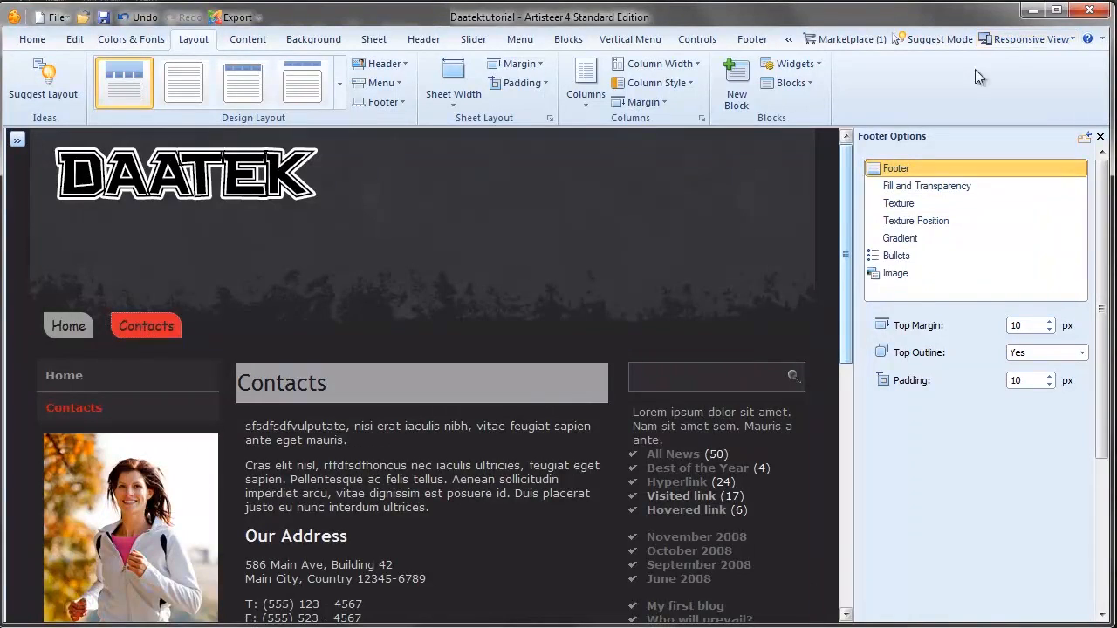
Set the sheet width to the fixed 1000 pixels option.
{"action": "scroll", "coordinate": [558, 321], "scroll_direction": "down", "scroll_amount": 3}
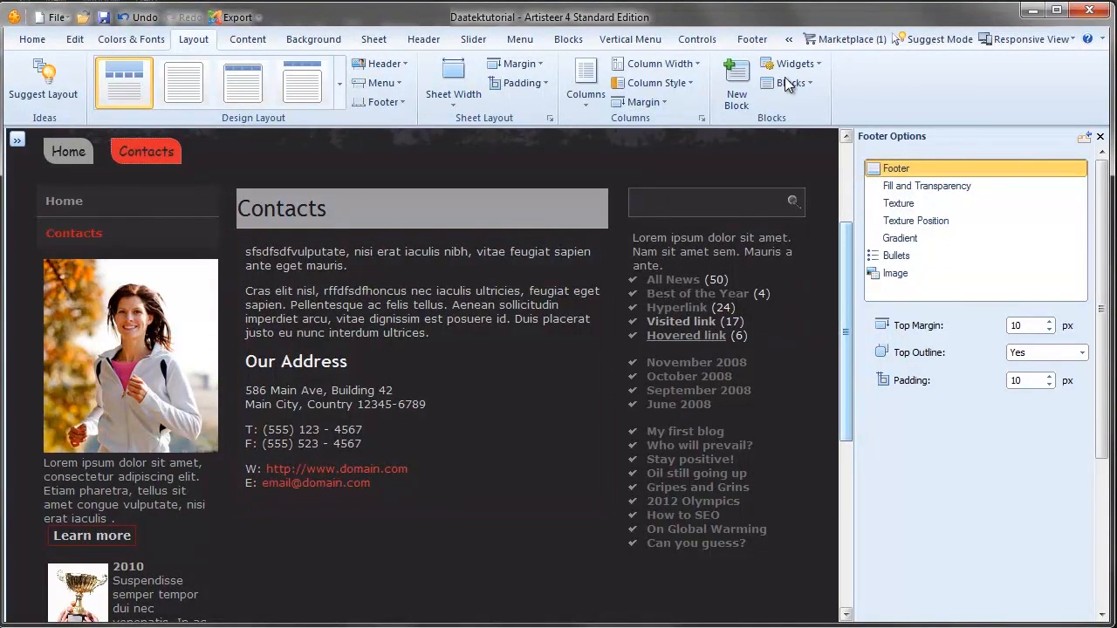
{"action": "left_click", "coordinate": [451, 103]}
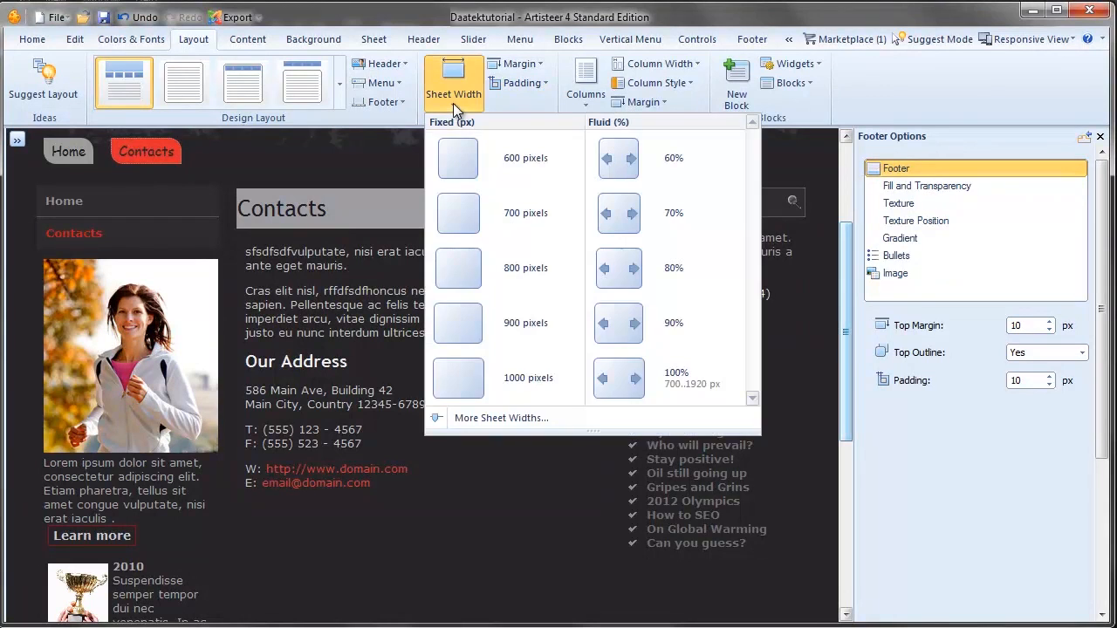
{"action": "left_click", "coordinate": [471, 384]}
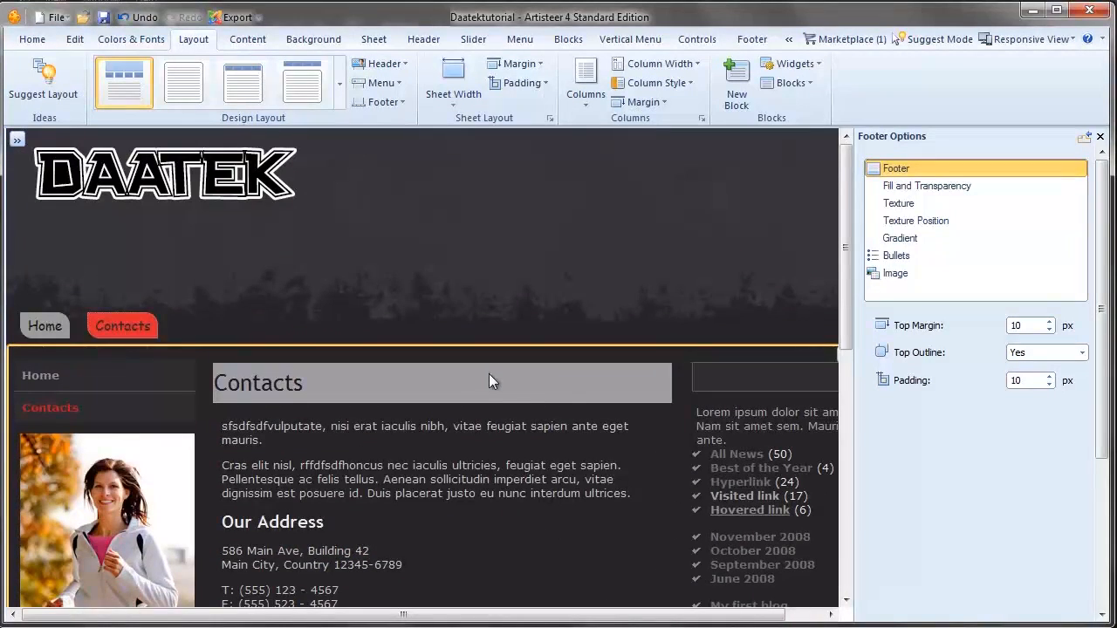
Close the footer options and return to the top of the Contacts page.
{"action": "scroll", "coordinate": [588, 405], "scroll_direction": "down", "scroll_amount": 3}
{"action": "scroll", "coordinate": [589, 401], "scroll_direction": "up", "scroll_amount": 3}
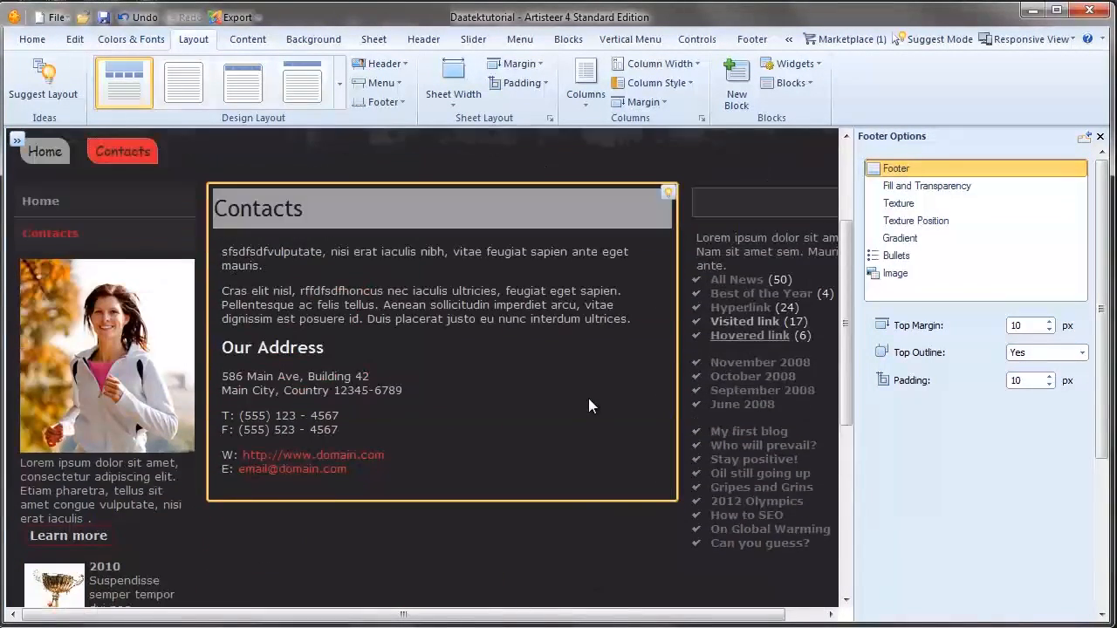
{"action": "left_click", "coordinate": [1100, 137]}
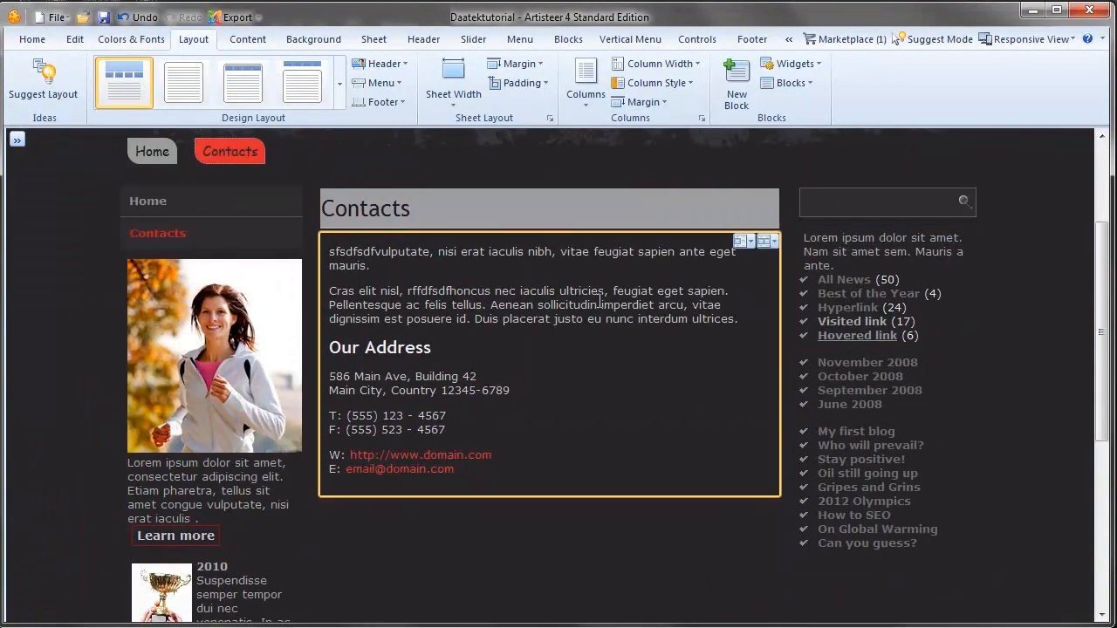
{"action": "scroll", "coordinate": [589, 303], "scroll_direction": "up", "scroll_amount": 2}
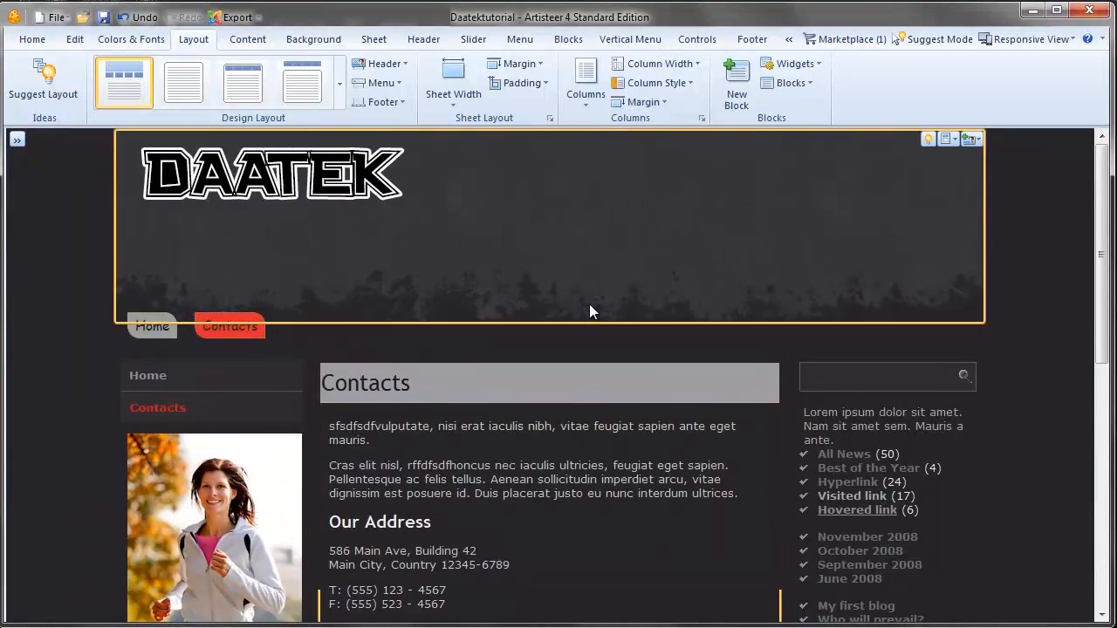
Preview the page in the Phone Landscape responsive view, look through its content and return to the Desktop view.
{"action": "left_click", "coordinate": [1033, 39]}
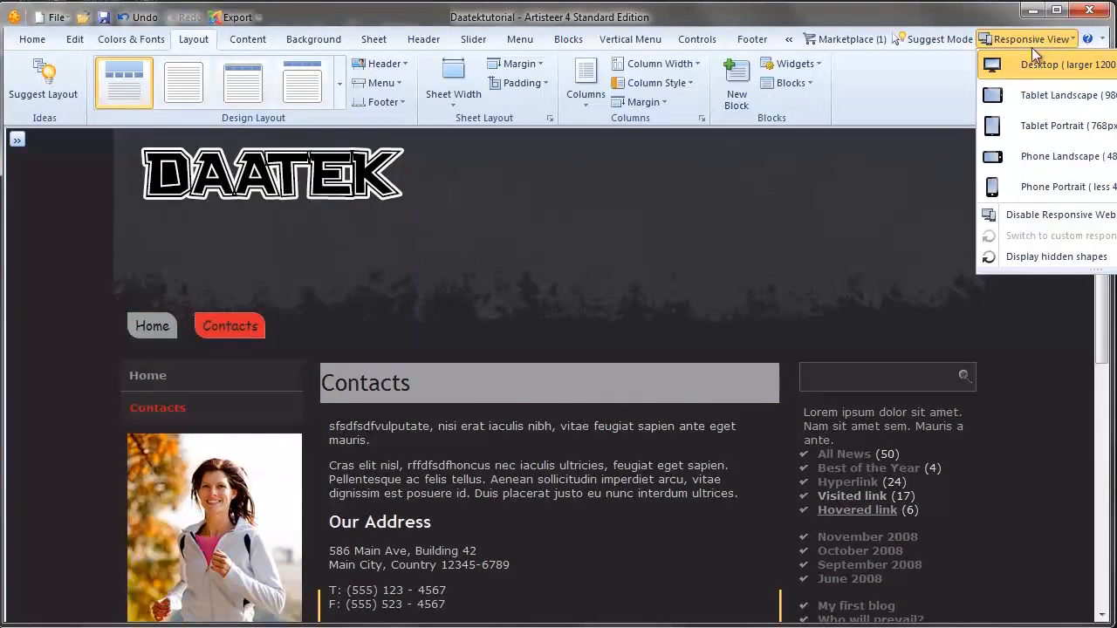
{"action": "left_click", "coordinate": [1030, 161]}
{"action": "scroll", "coordinate": [596, 340], "scroll_direction": "down", "scroll_amount": 5}
{"action": "scroll", "coordinate": [596, 341], "scroll_direction": "down", "scroll_amount": 8}
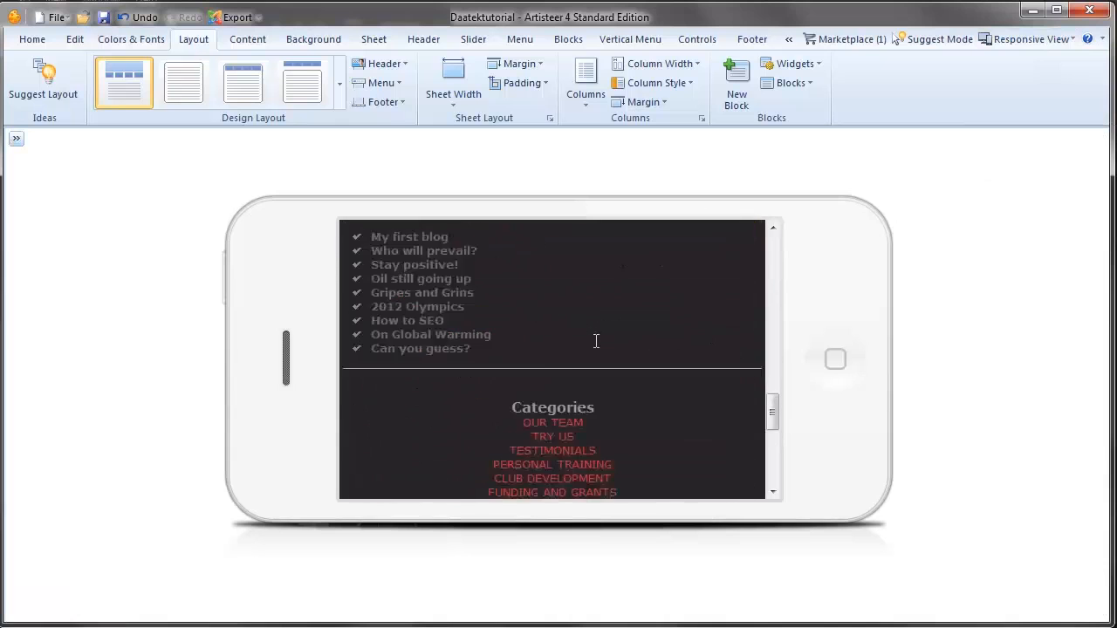
{"action": "scroll", "coordinate": [596, 341], "scroll_direction": "up", "scroll_amount": 2}
{"action": "scroll", "coordinate": [596, 341], "scroll_direction": "up", "scroll_amount": 10}
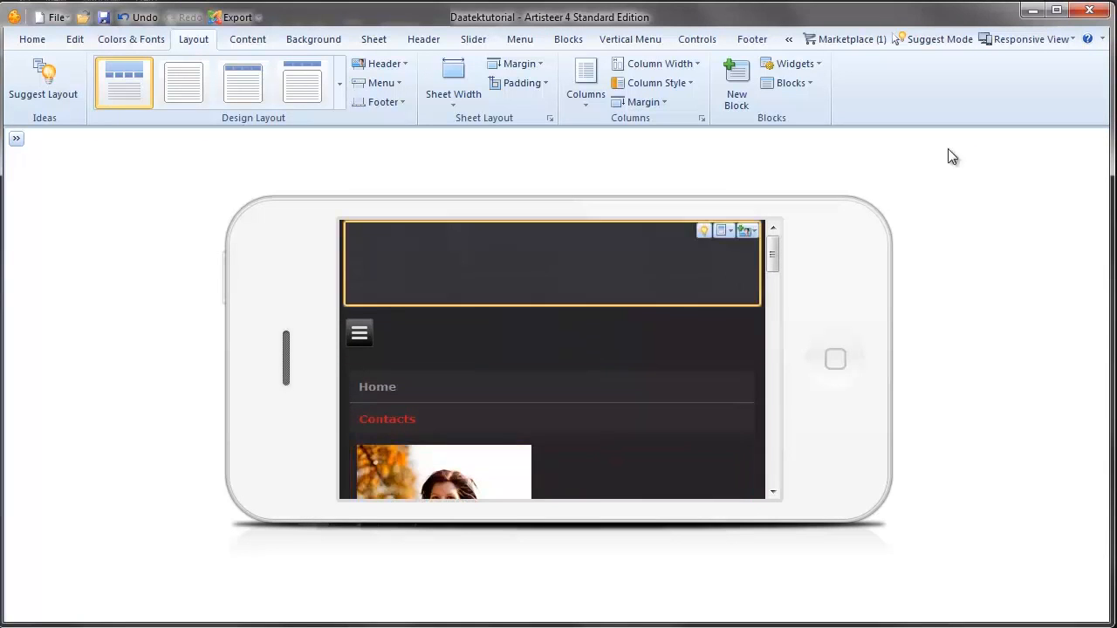
{"action": "left_click", "coordinate": [1012, 43]}
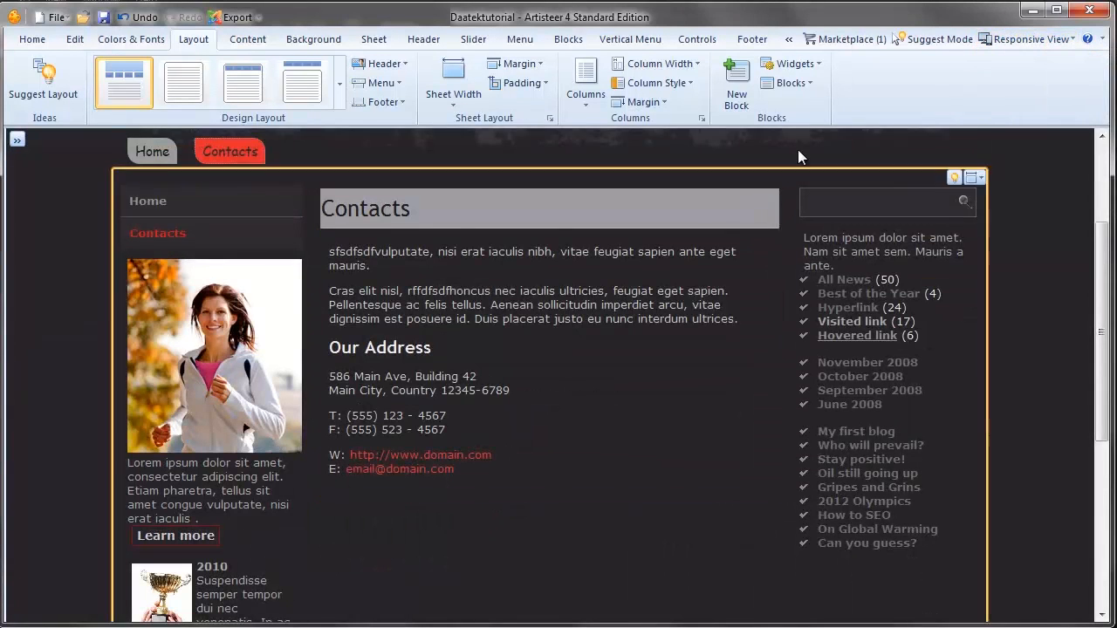
Set the sheet width to the fixed 1000 pixels option and the sheet margin to No Outline.
{"action": "left_click", "coordinate": [453, 103]}
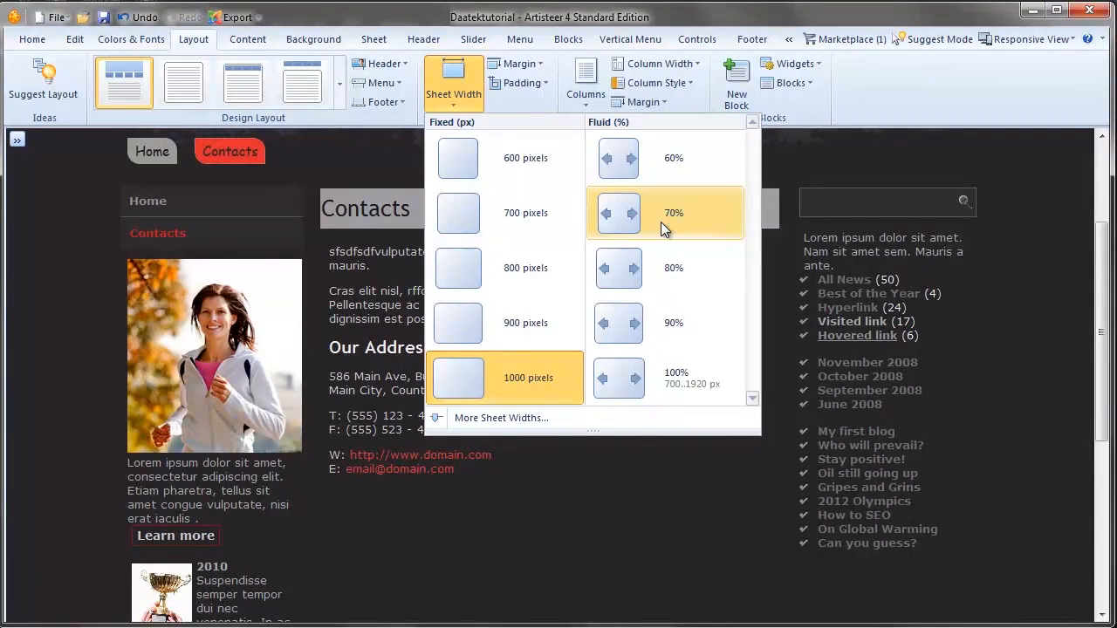
{"action": "left_click", "coordinate": [502, 385]}
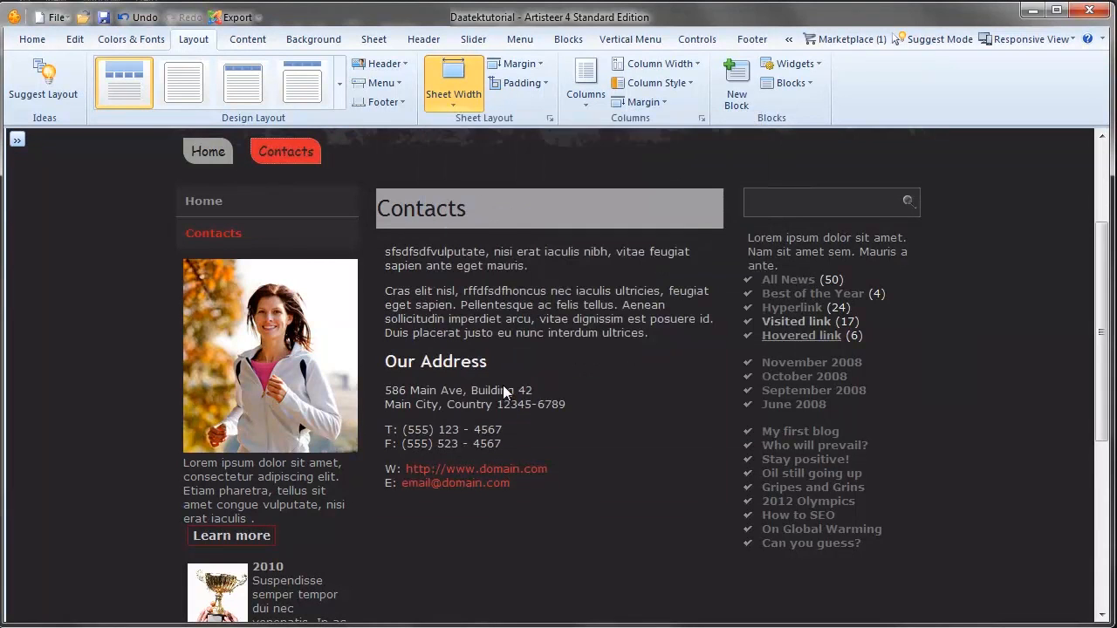
{"action": "left_click_drag", "start_coordinate": [1104, 292], "coordinate": [1103, 202]}
{"action": "left_click", "coordinate": [537, 63]}
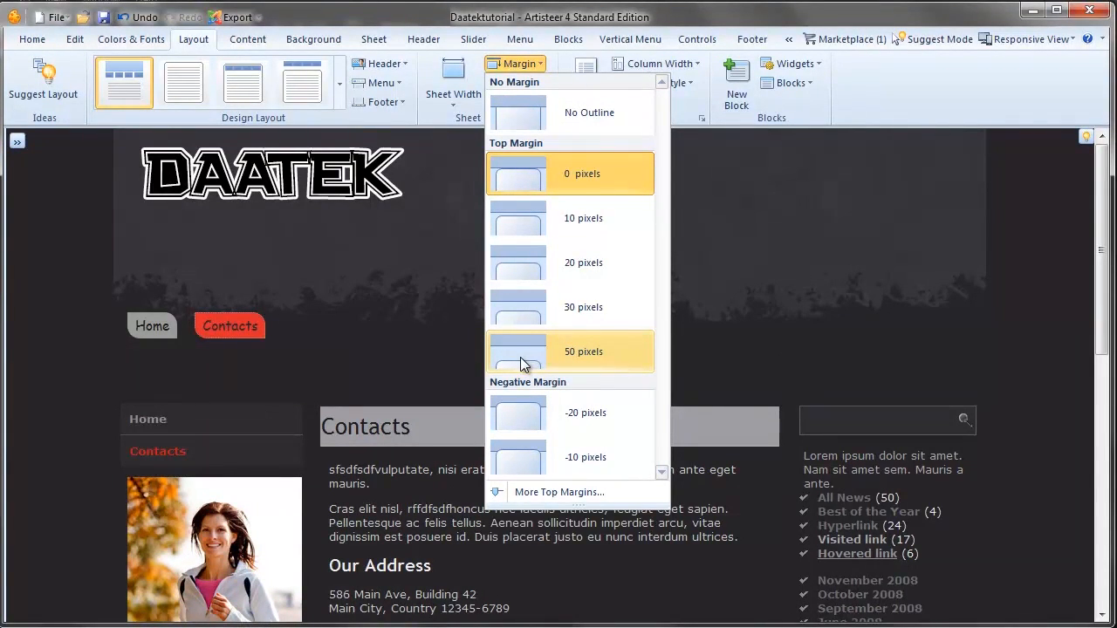
{"action": "left_click", "coordinate": [515, 119]}
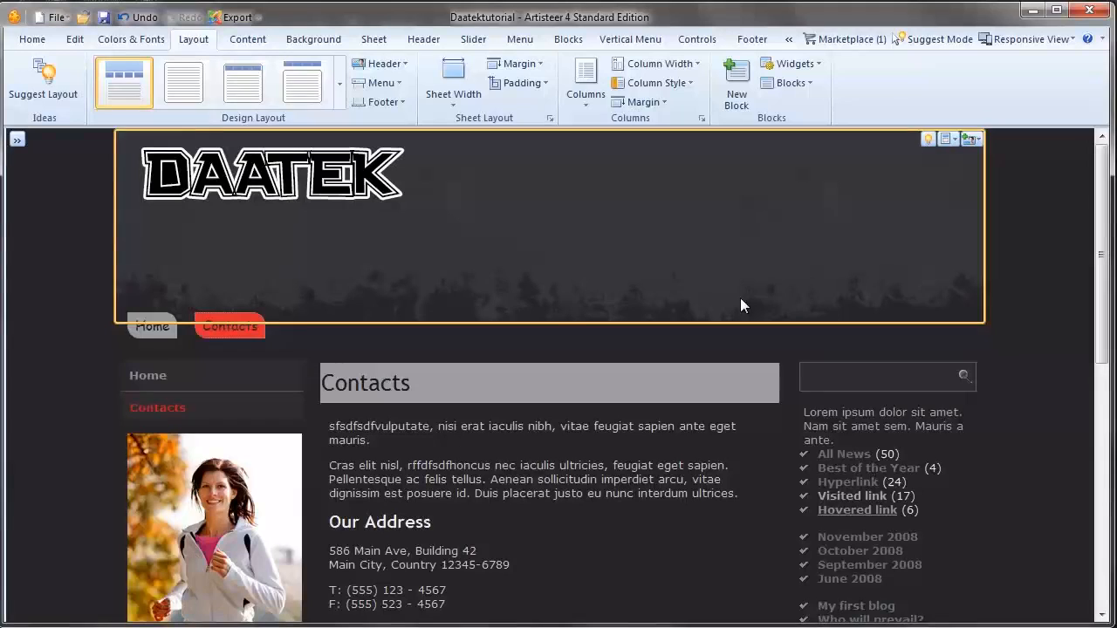
Try a sheet padding of 2 pixels, return it to No Padding and check the page.
{"action": "left_click", "coordinate": [517, 83]}
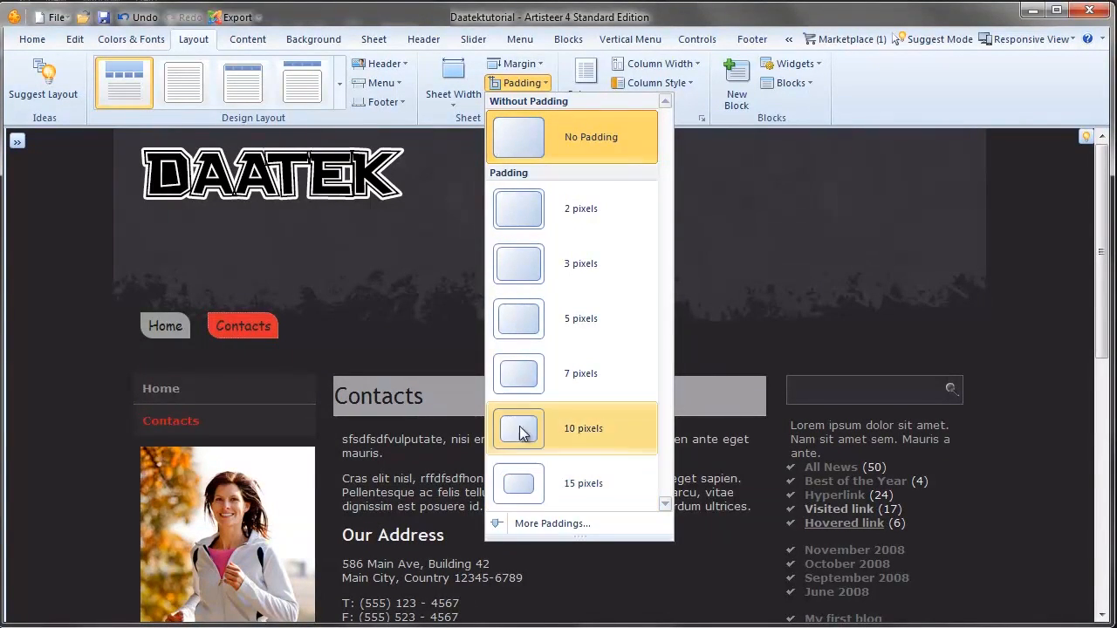
{"action": "left_click", "coordinate": [534, 214]}
{"action": "left_click", "coordinate": [522, 83]}
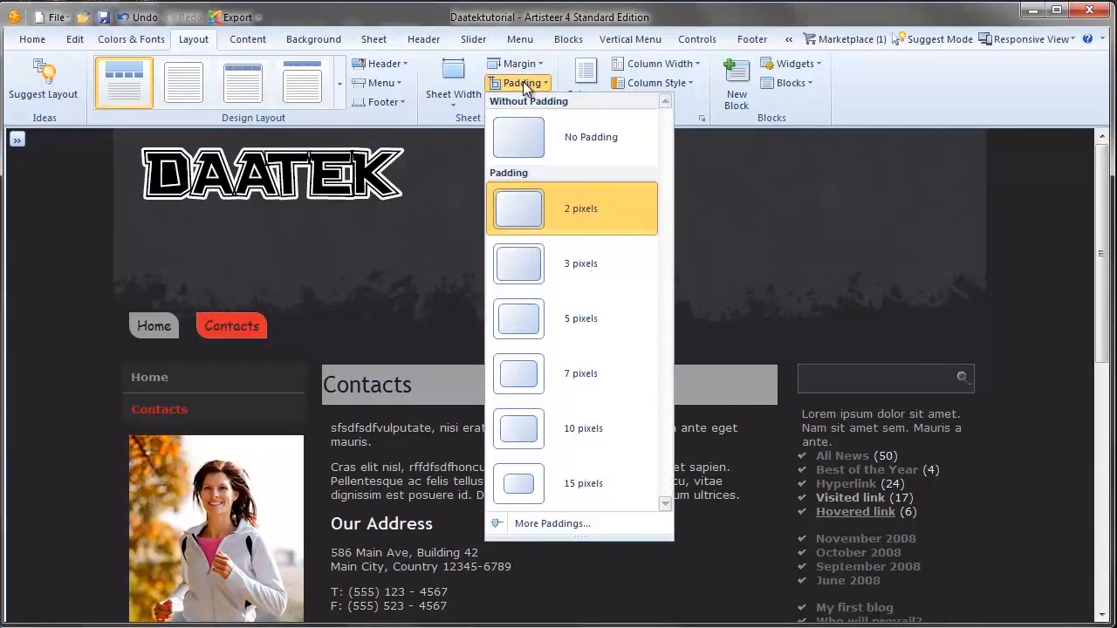
{"action": "left_click", "coordinate": [534, 144]}
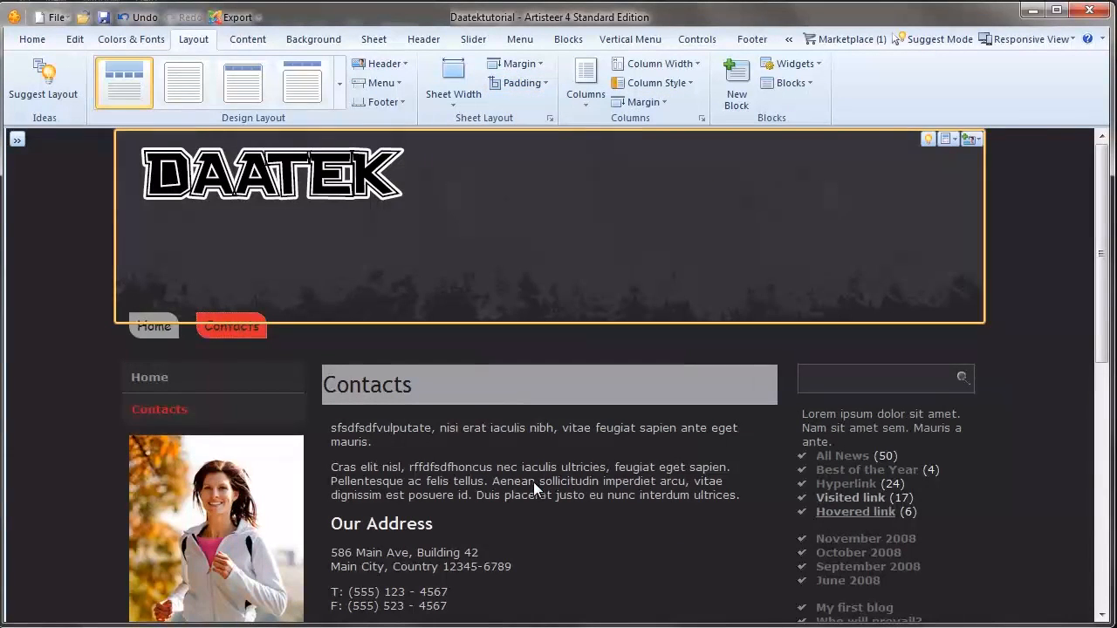
{"action": "scroll", "coordinate": [1000, 285], "scroll_direction": "down", "scroll_amount": 3}
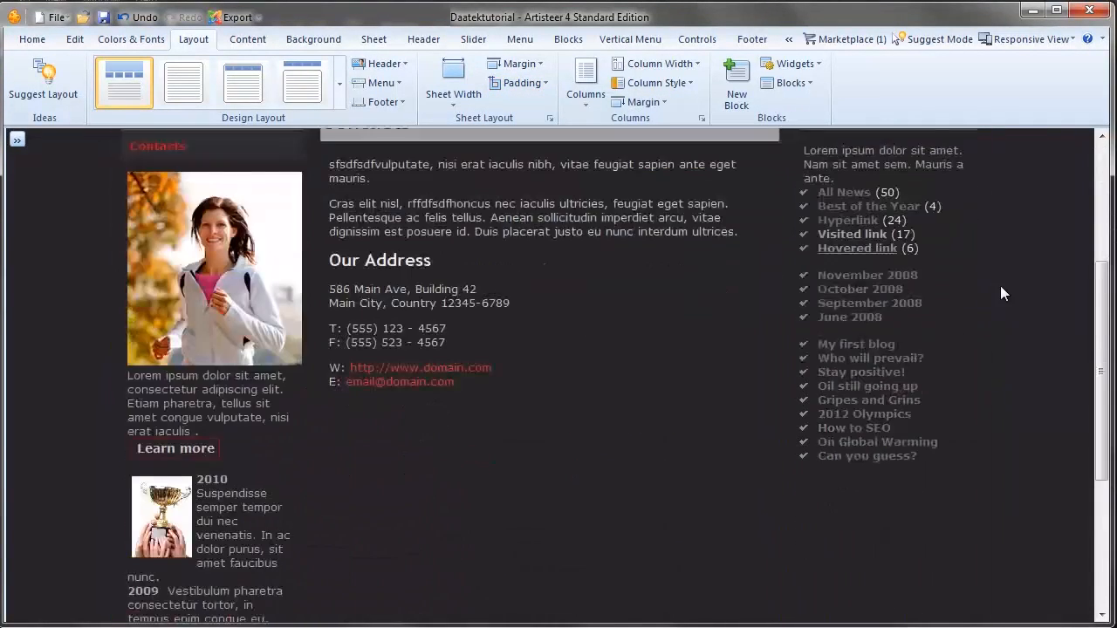
{"action": "scroll", "coordinate": [377, 367], "scroll_direction": "up", "scroll_amount": 3}
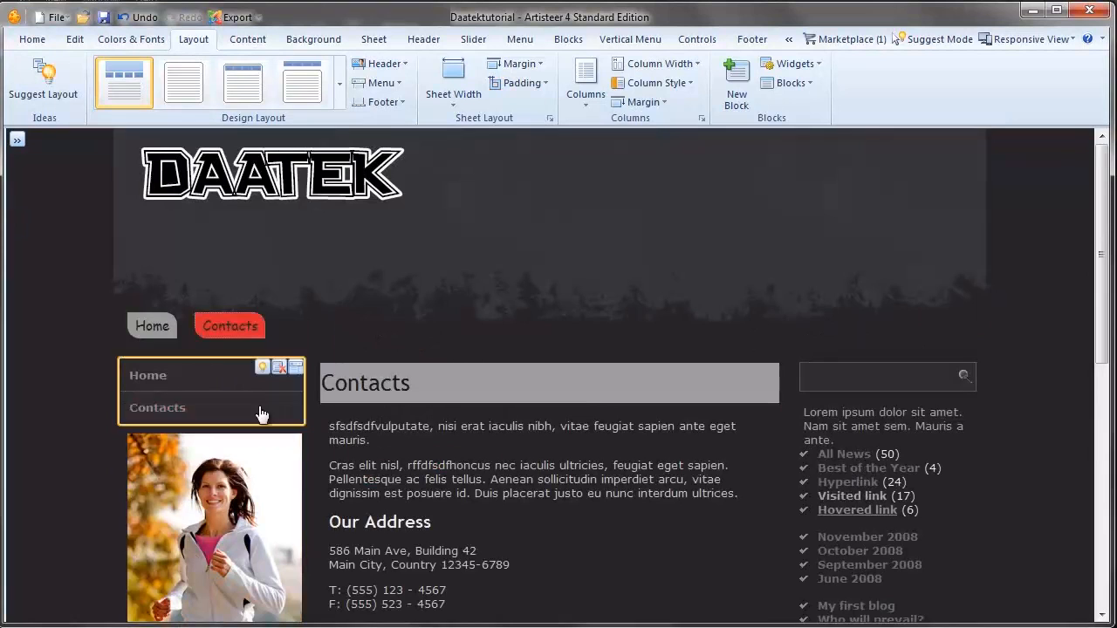
Apply the No Padding option to the sheet again.
{"action": "left_click", "coordinate": [546, 83]}
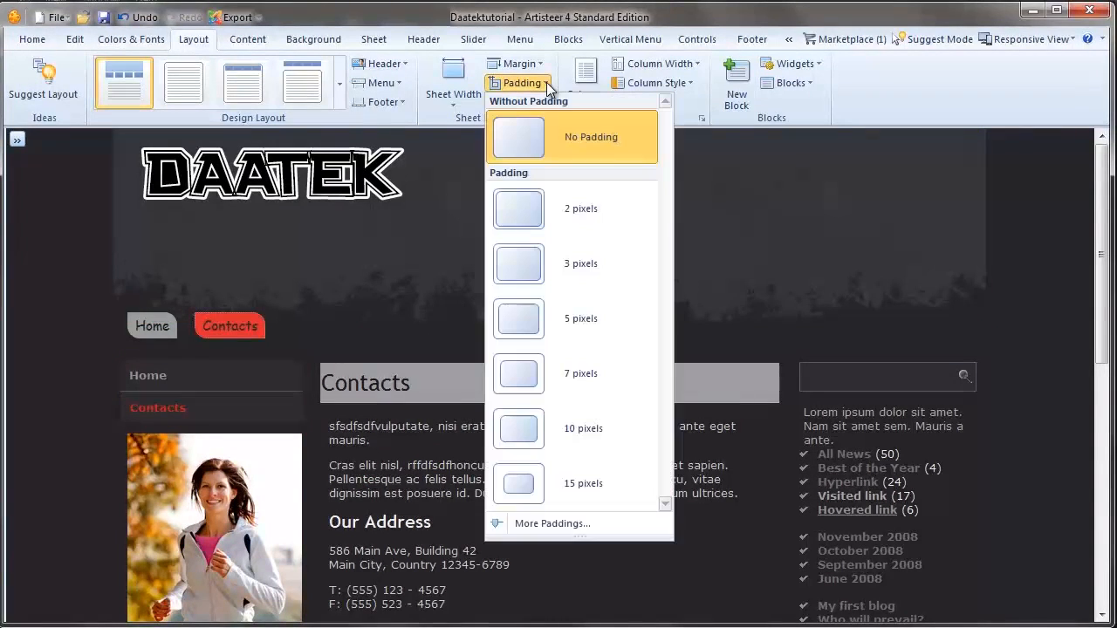
{"action": "left_click", "coordinate": [521, 141]}
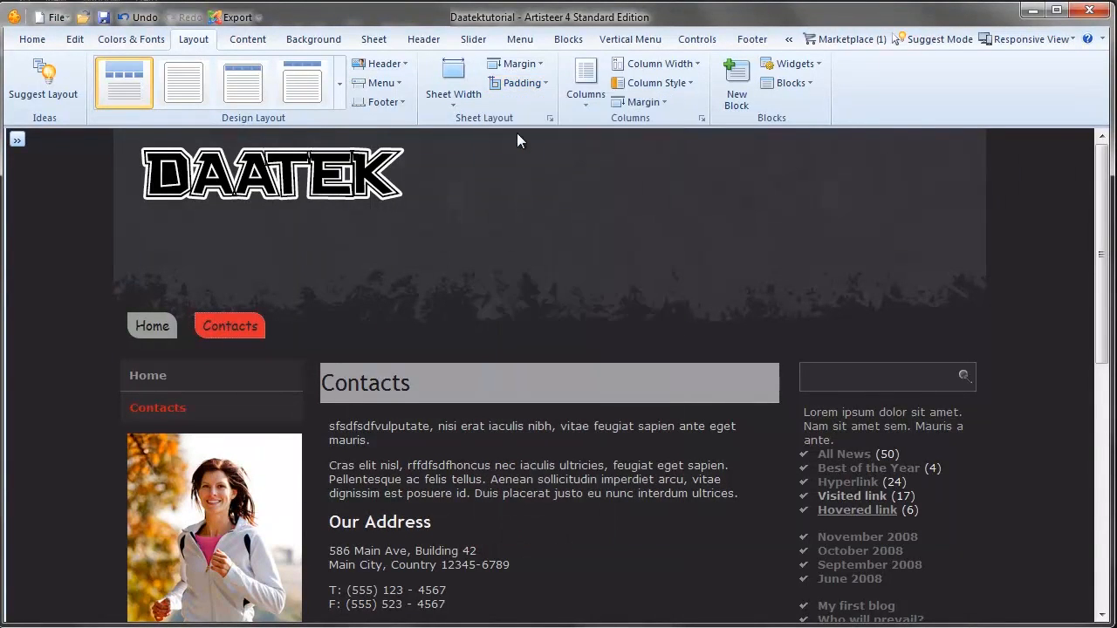
{"action": "left_click", "coordinate": [514, 84]}
{"action": "left_click", "coordinate": [513, 126]}
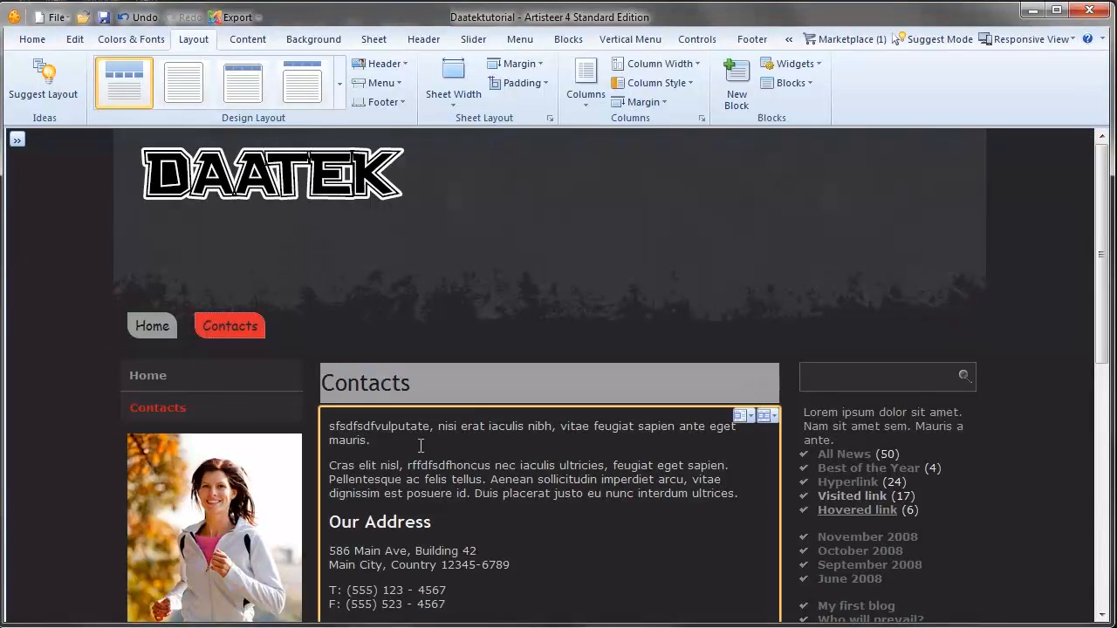
Look through the Contacts page's three columns, from the header down to the footer and back.
{"action": "scroll", "coordinate": [626, 444], "scroll_direction": "down", "scroll_amount": 6}
{"action": "scroll", "coordinate": [878, 420], "scroll_direction": "up", "scroll_amount": 5}
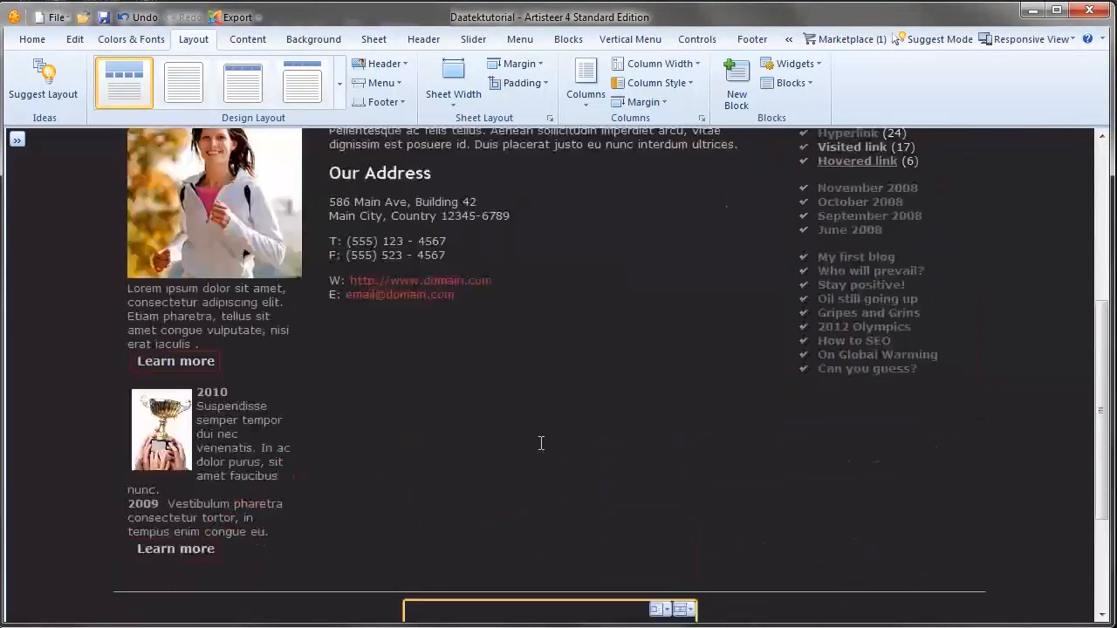
{"action": "scroll", "coordinate": [293, 393], "scroll_direction": "down", "scroll_amount": 2}
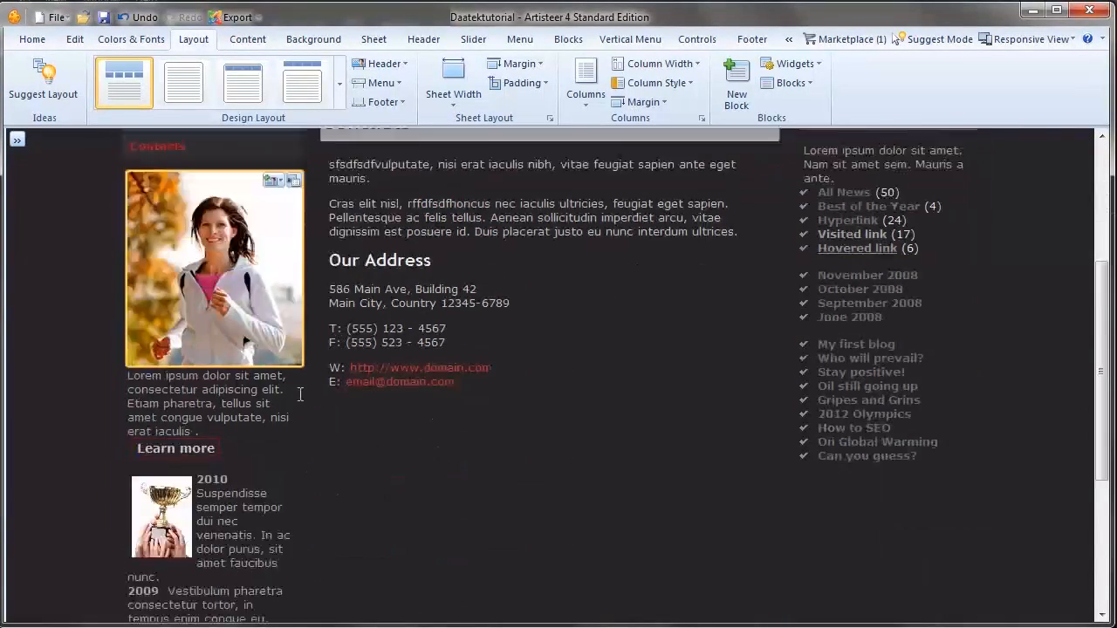
{"action": "scroll", "coordinate": [299, 395], "scroll_direction": "up", "scroll_amount": 1}
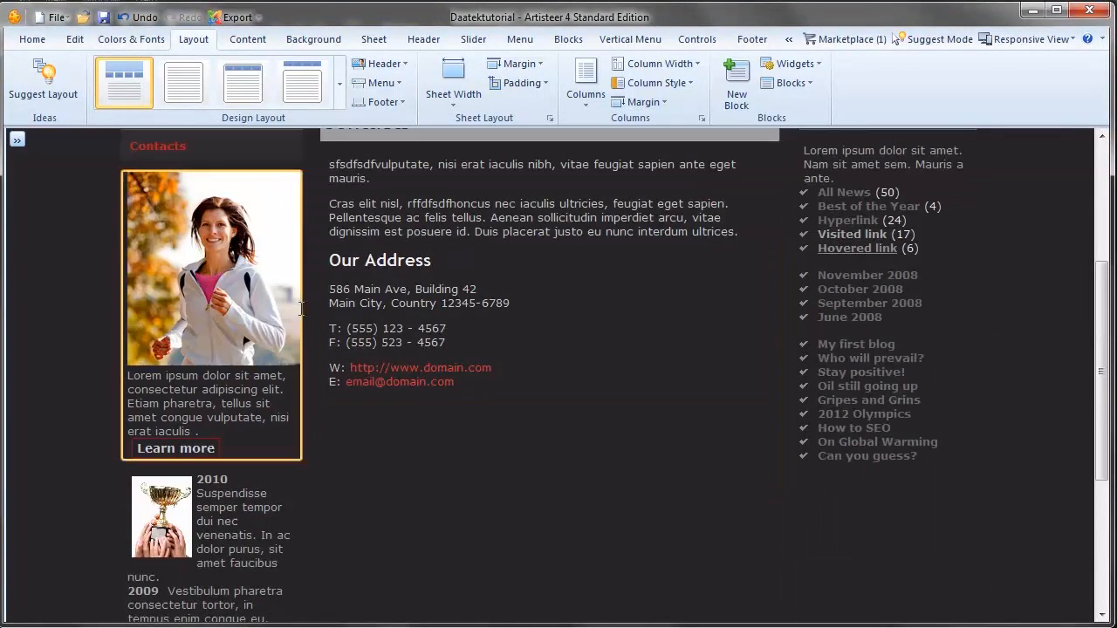
{"action": "scroll", "coordinate": [277, 326], "scroll_direction": "up", "scroll_amount": 2}
{"action": "scroll", "coordinate": [277, 326], "scroll_direction": "down", "scroll_amount": 3}
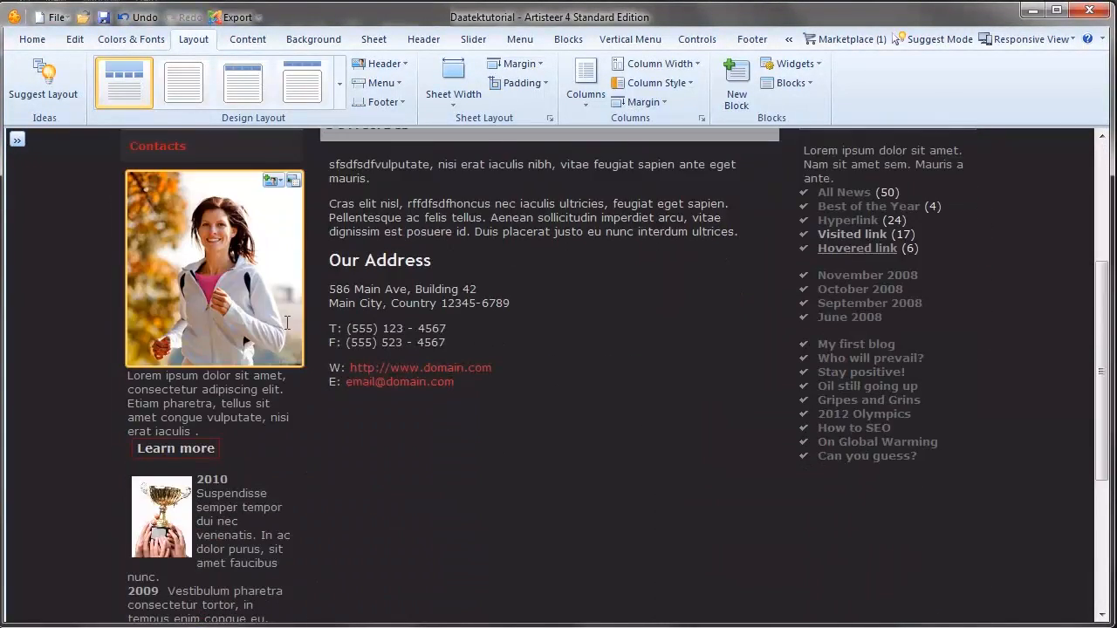
{"action": "scroll", "coordinate": [301, 327], "scroll_direction": "up", "scroll_amount": 3}
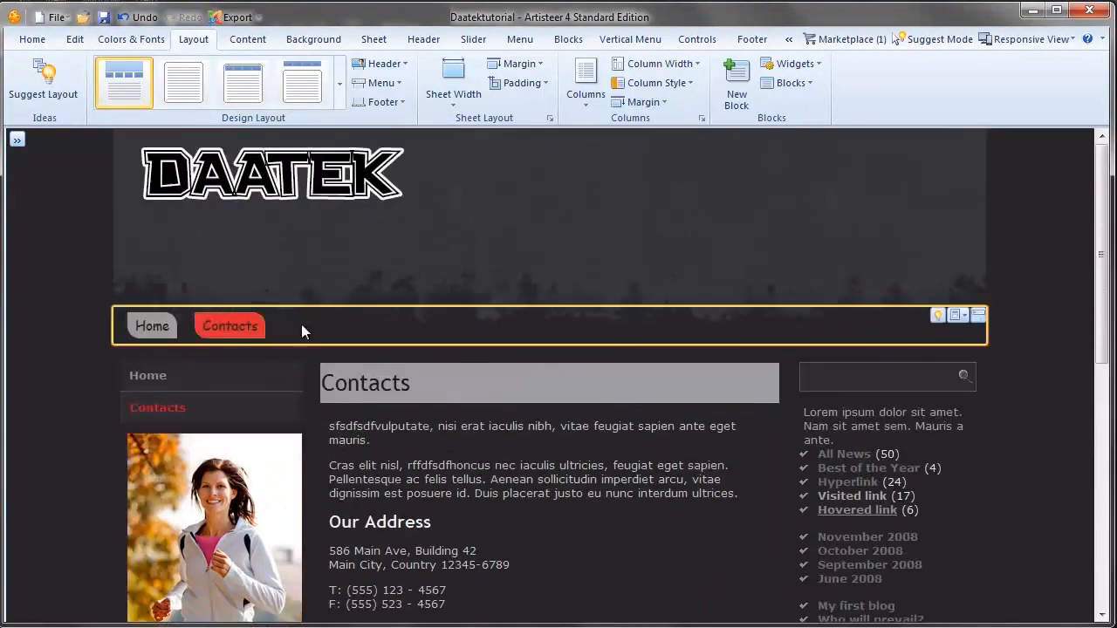
Try the one-column and two-column layouts, and apply the three-column layout with both sidebars to the right of the content.
{"action": "left_click", "coordinate": [587, 106]}
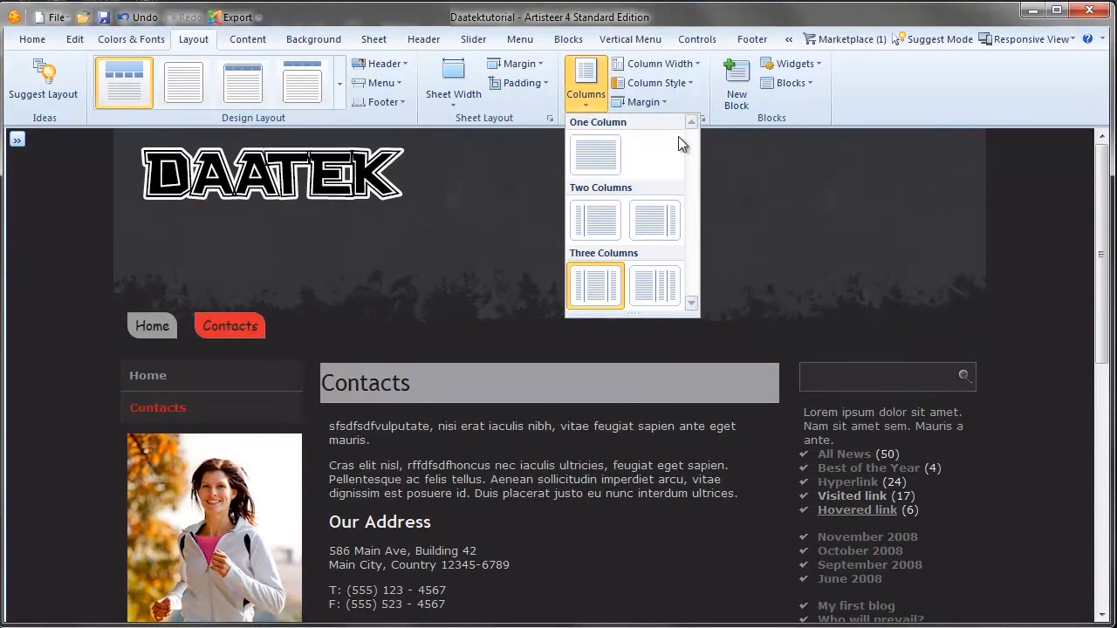
{"action": "left_click", "coordinate": [605, 159]}
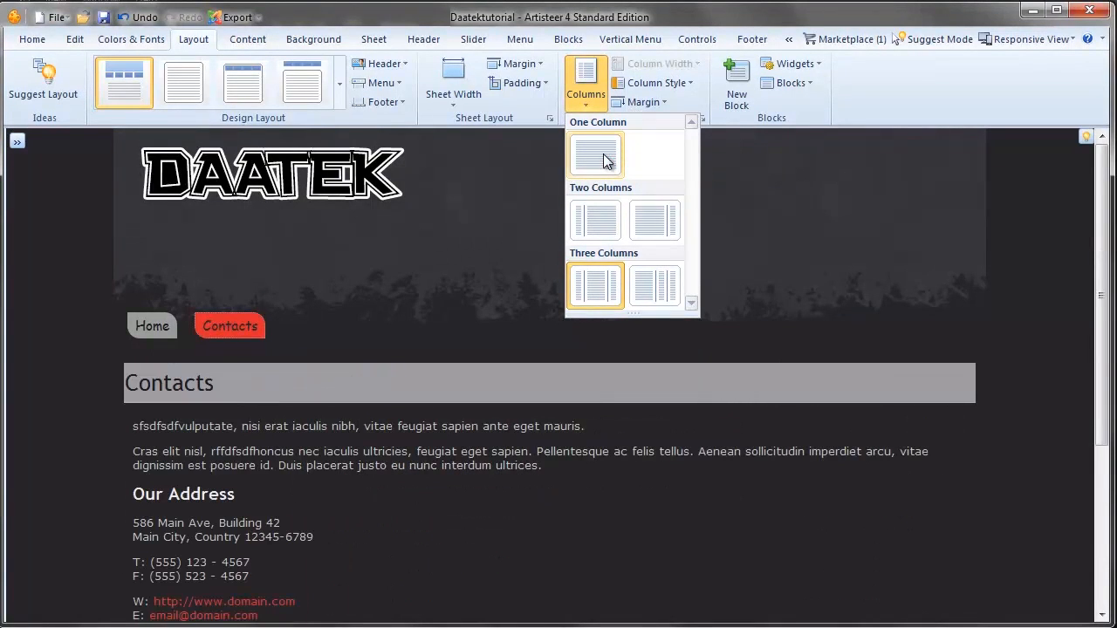
{"action": "left_click", "coordinate": [599, 219]}
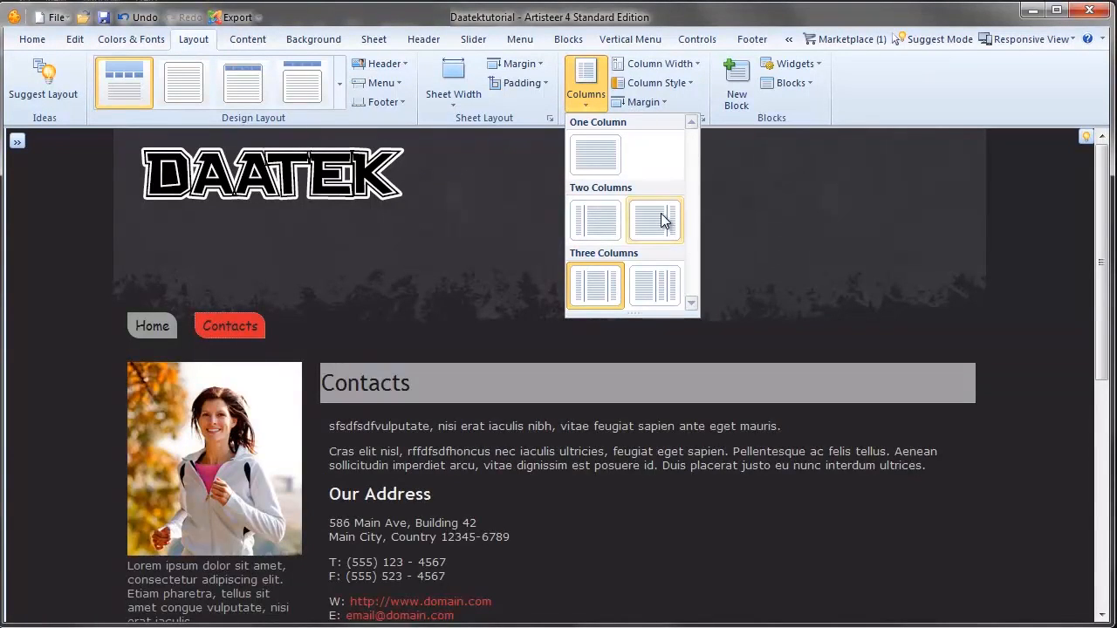
{"action": "left_click", "coordinate": [661, 220]}
{"action": "left_click", "coordinate": [589, 288]}
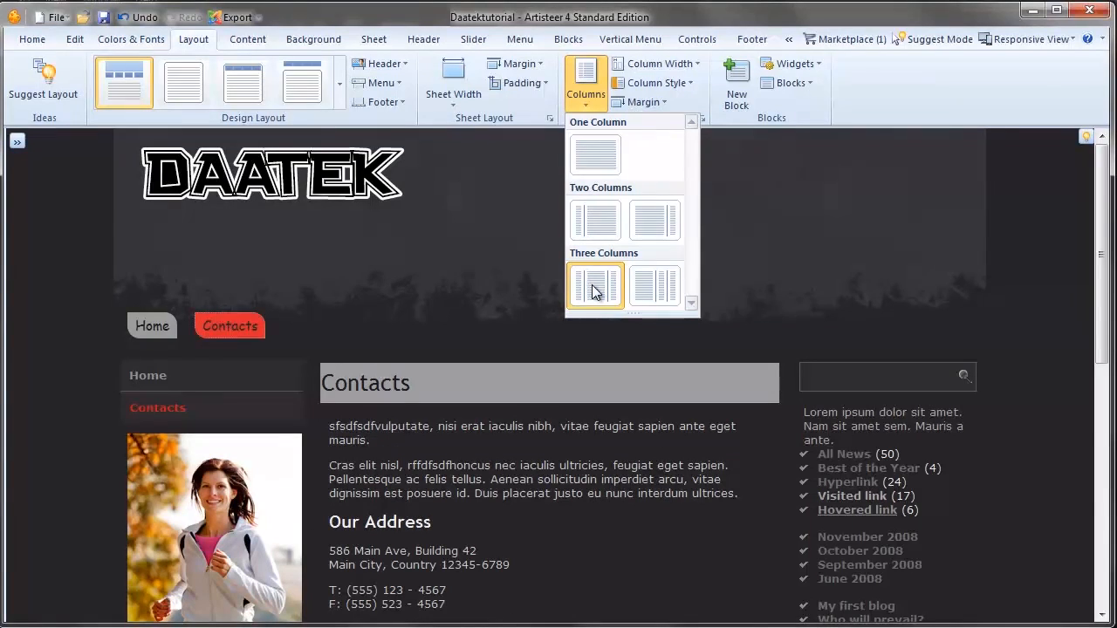
{"action": "left_click", "coordinate": [665, 293]}
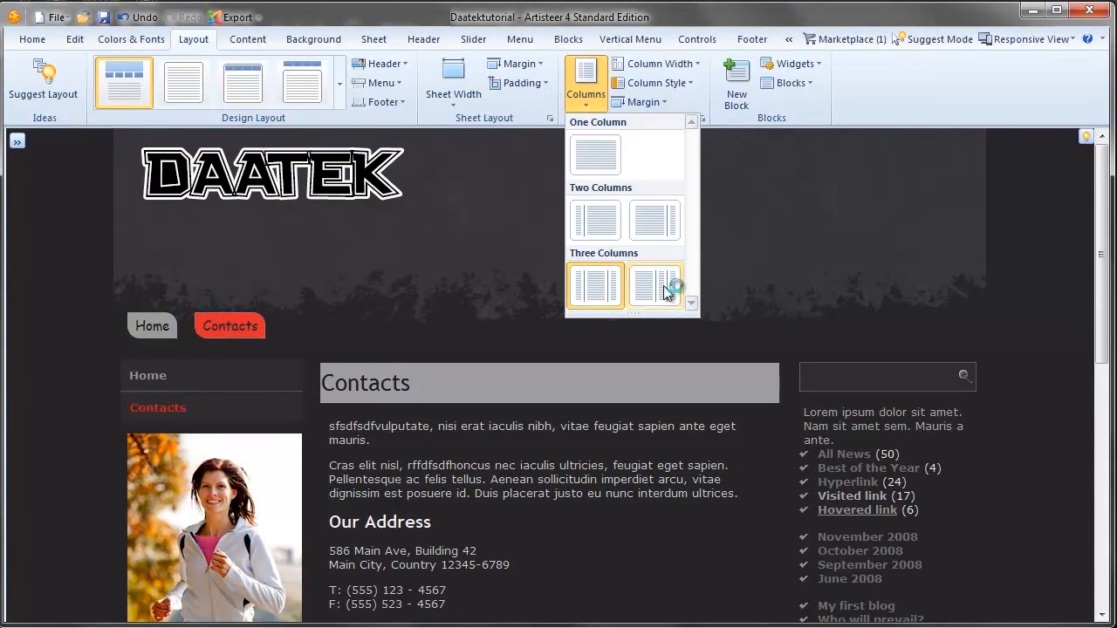
Set the columns to the three-column layout with a sidebar on each side of the content, and look through the page.
{"action": "left_click", "coordinate": [586, 85]}
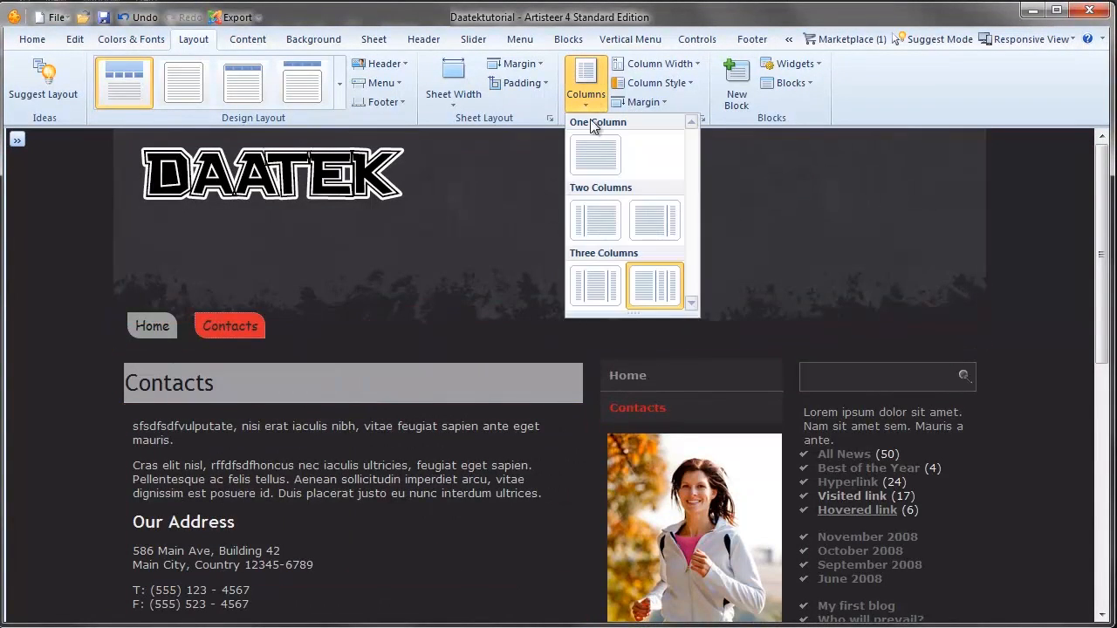
{"action": "left_click", "coordinate": [589, 289]}
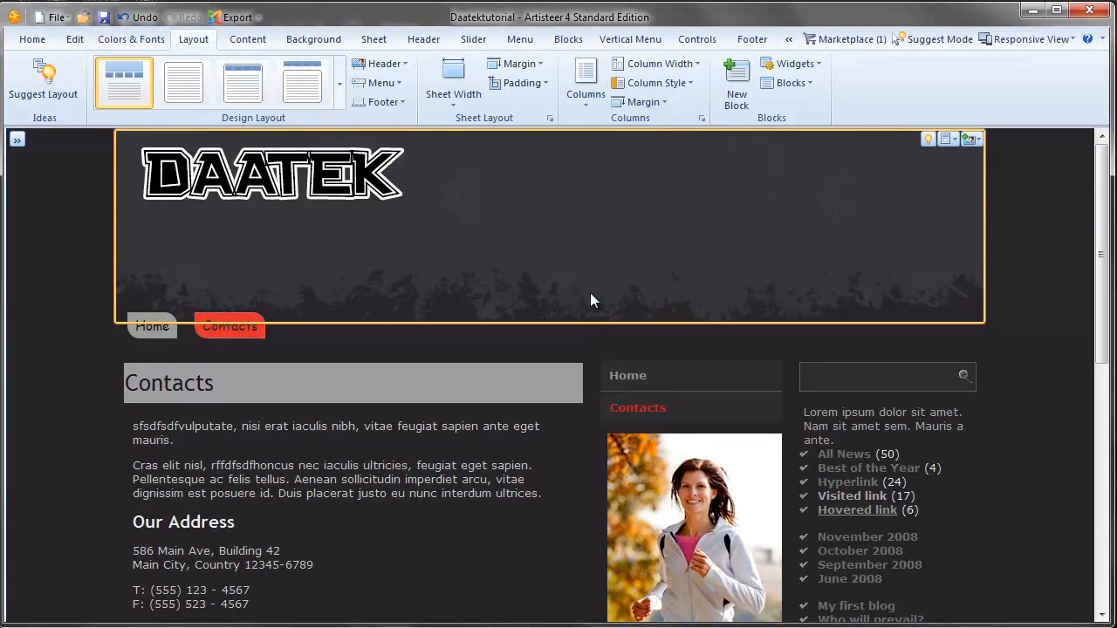
{"action": "scroll", "coordinate": [588, 393], "scroll_direction": "down", "scroll_amount": 10}
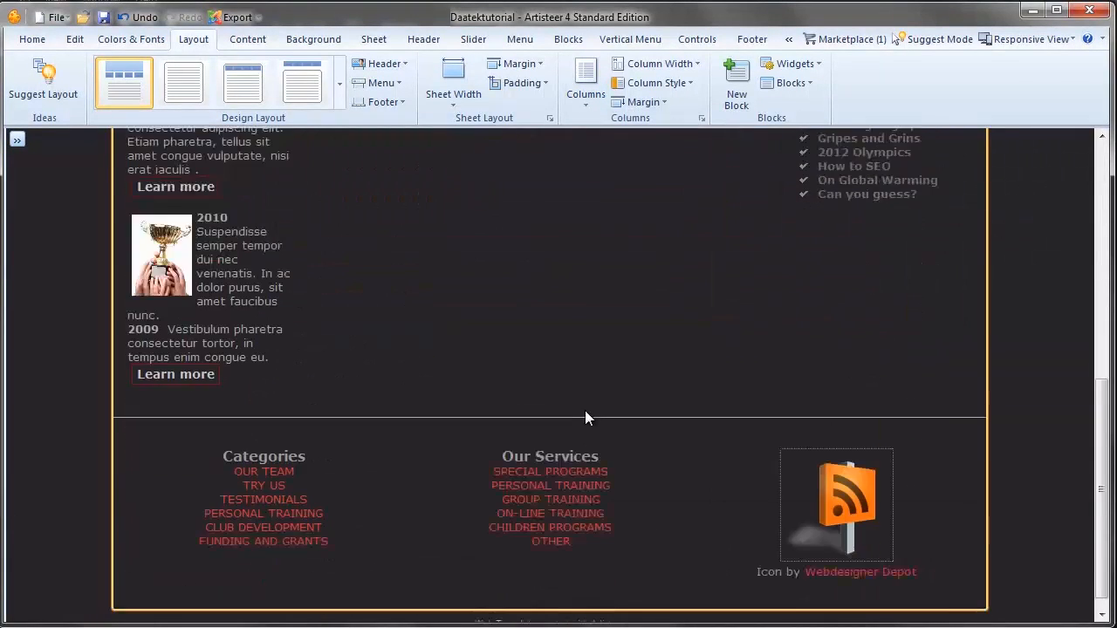
{"action": "scroll", "coordinate": [585, 417], "scroll_direction": "up", "scroll_amount": 10}
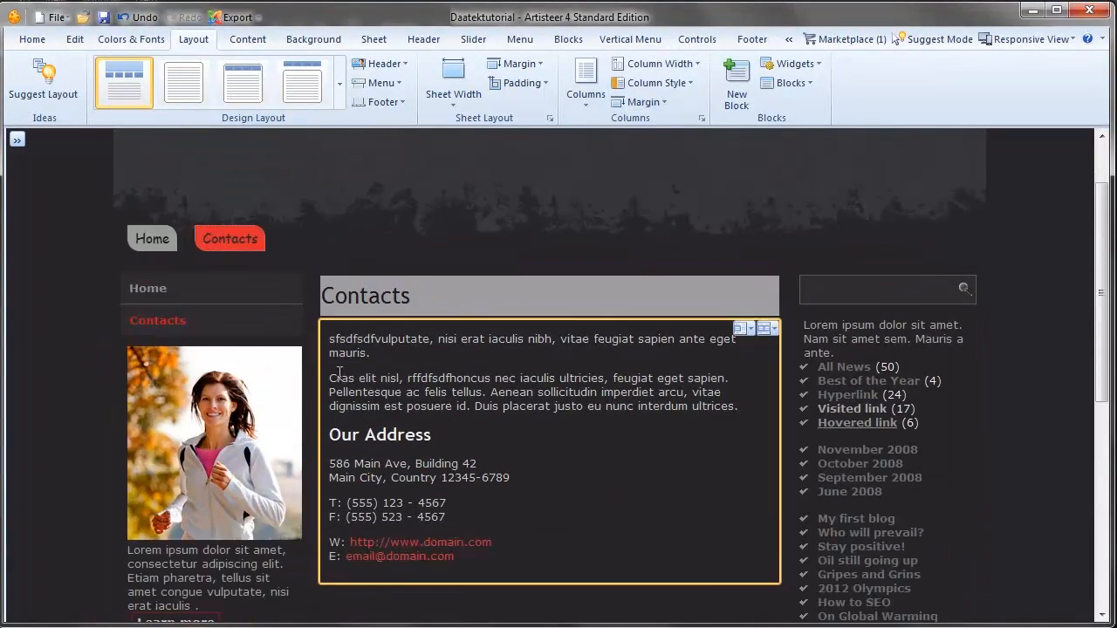
{"action": "scroll", "coordinate": [15, 373], "scroll_direction": "down", "scroll_amount": 3}
{"action": "scroll", "coordinate": [15, 373], "scroll_direction": "up", "scroll_amount": 3}
{"action": "scroll", "coordinate": [354, 378], "scroll_direction": "down", "scroll_amount": 2}
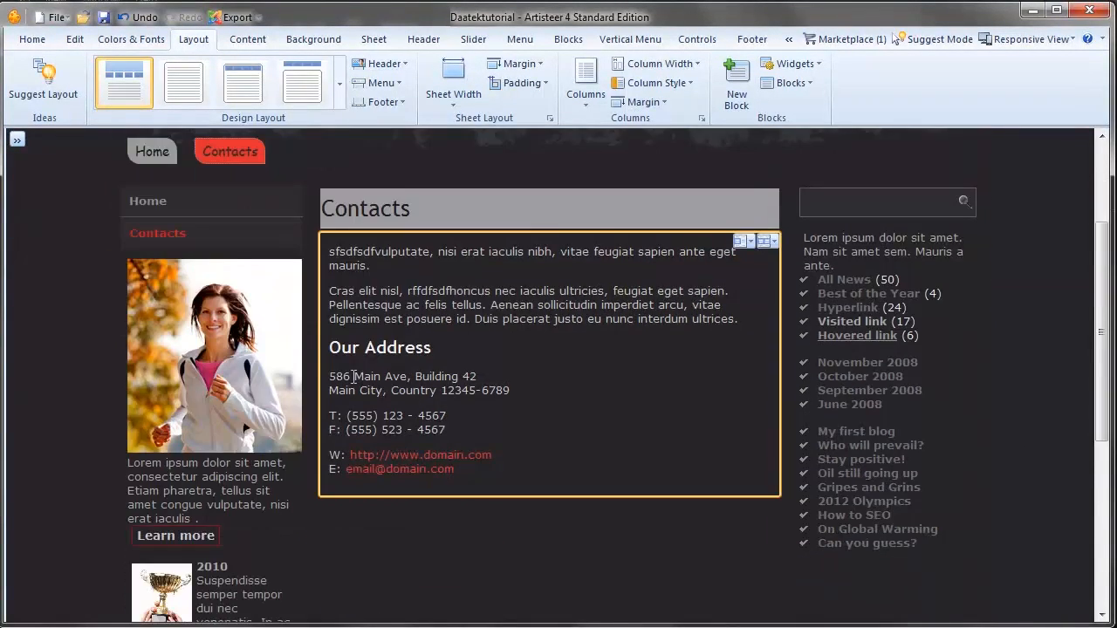
{"action": "scroll", "coordinate": [376, 466], "scroll_direction": "down", "scroll_amount": 2}
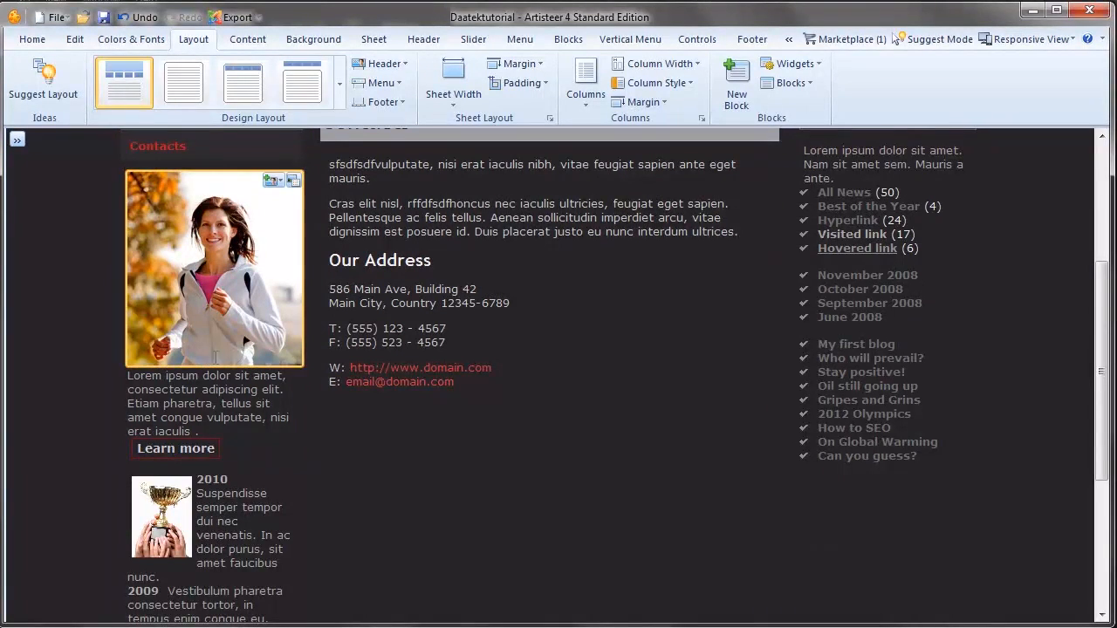
Try wider and narrower column widths for the sidebars on the Contacts page, checking how the sidebar photo fits.
{"action": "scroll", "coordinate": [408, 347], "scroll_direction": "up", "scroll_amount": 6}
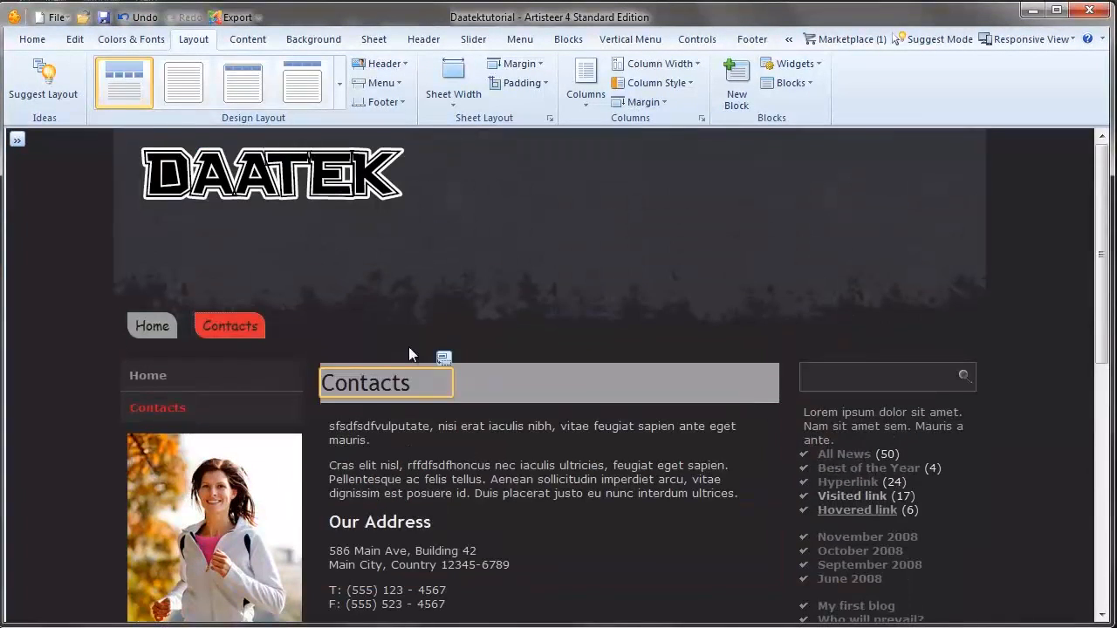
{"action": "left_click", "coordinate": [700, 65]}
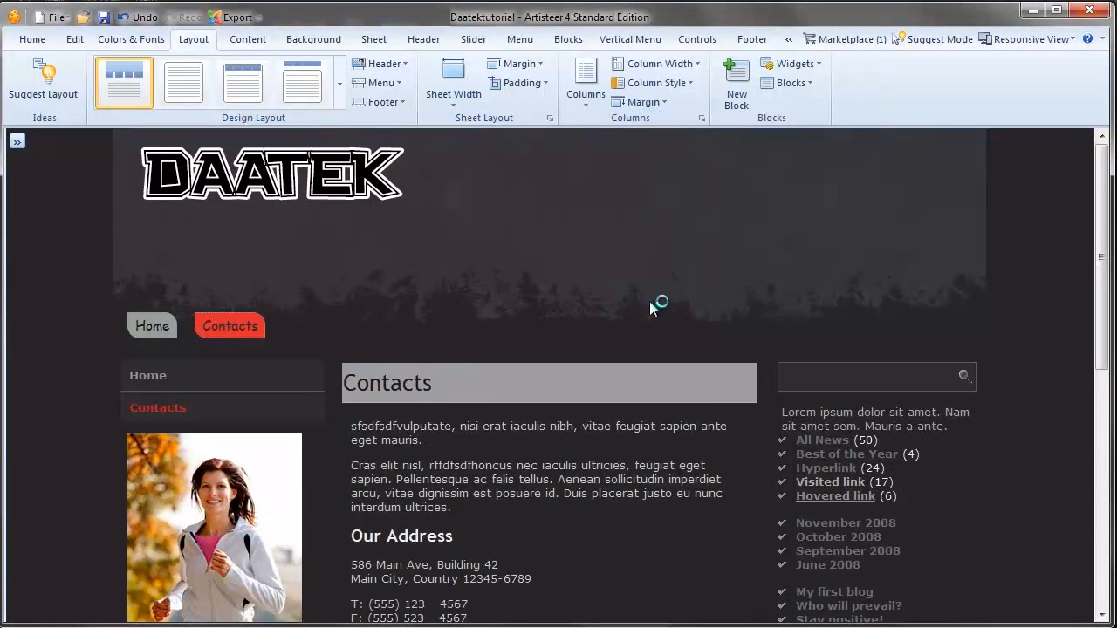
{"action": "scroll", "coordinate": [651, 307], "scroll_direction": "down", "scroll_amount": 3}
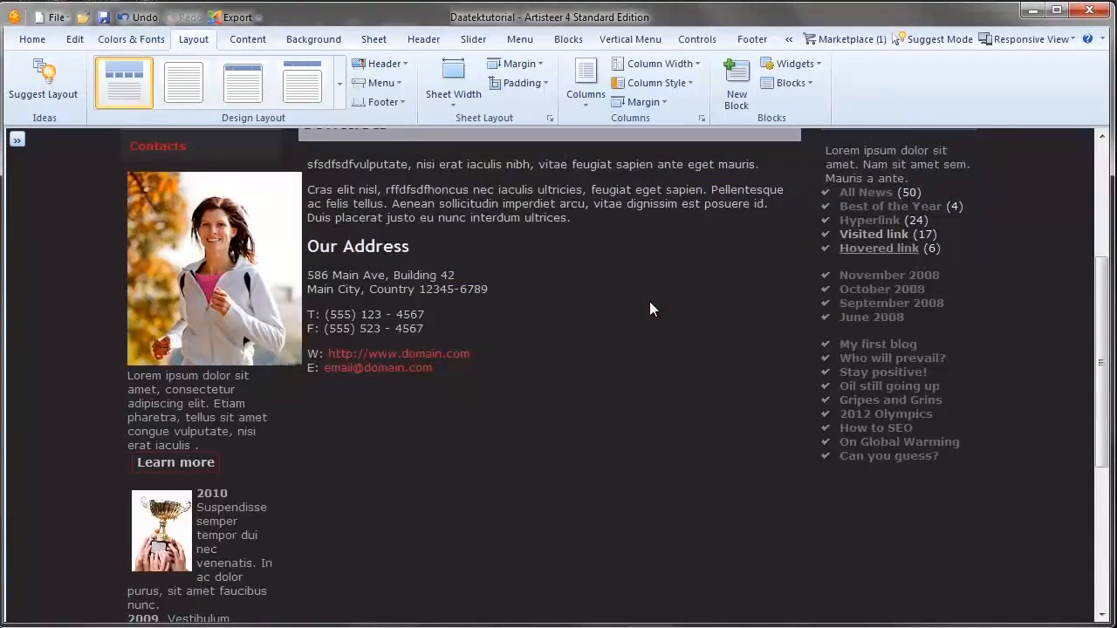
{"action": "scroll", "coordinate": [308, 316], "scroll_direction": "up", "scroll_amount": 1}
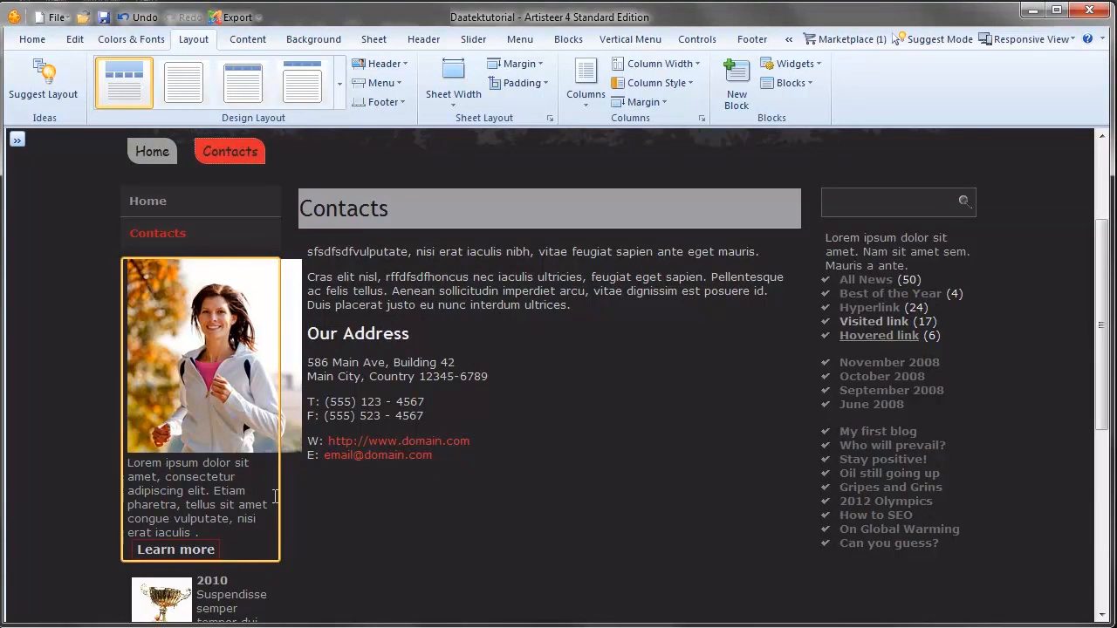
Set the sidebars' column width to 225 px and look over the Contacts page.
{"action": "left_click", "coordinate": [586, 107]}
{"action": "left_click", "coordinate": [656, 64]}
{"action": "left_click", "coordinate": [650, 172]}
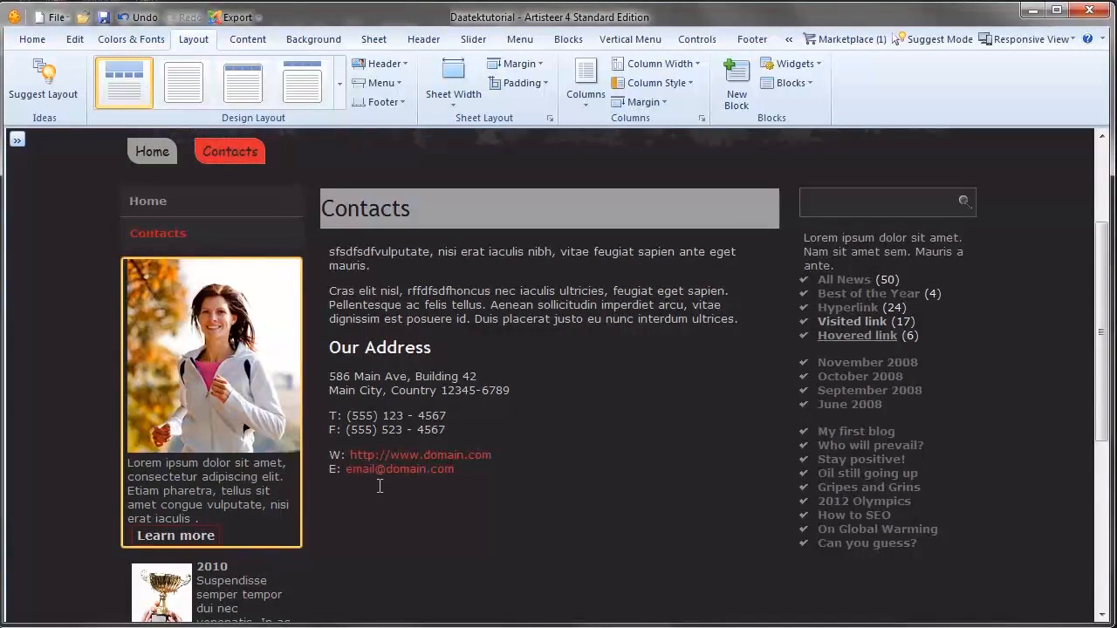
{"action": "scroll", "coordinate": [410, 488], "scroll_direction": "down", "scroll_amount": 2}
{"action": "scroll", "coordinate": [394, 462], "scroll_direction": "up", "scroll_amount": 3}
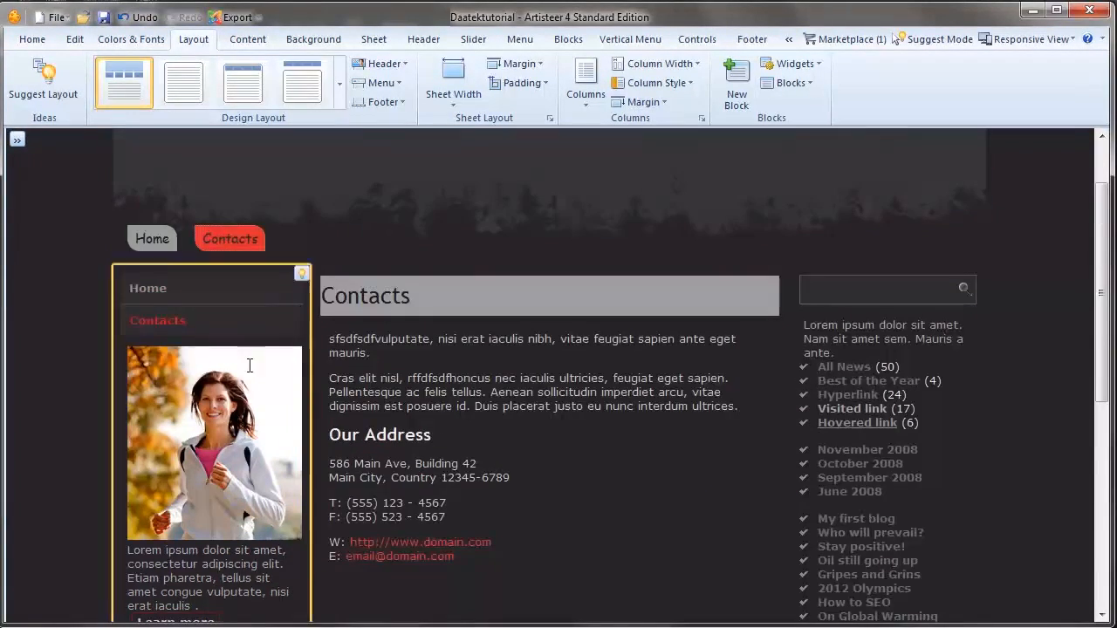
{"action": "scroll", "coordinate": [262, 488], "scroll_direction": "down", "scroll_amount": 1}
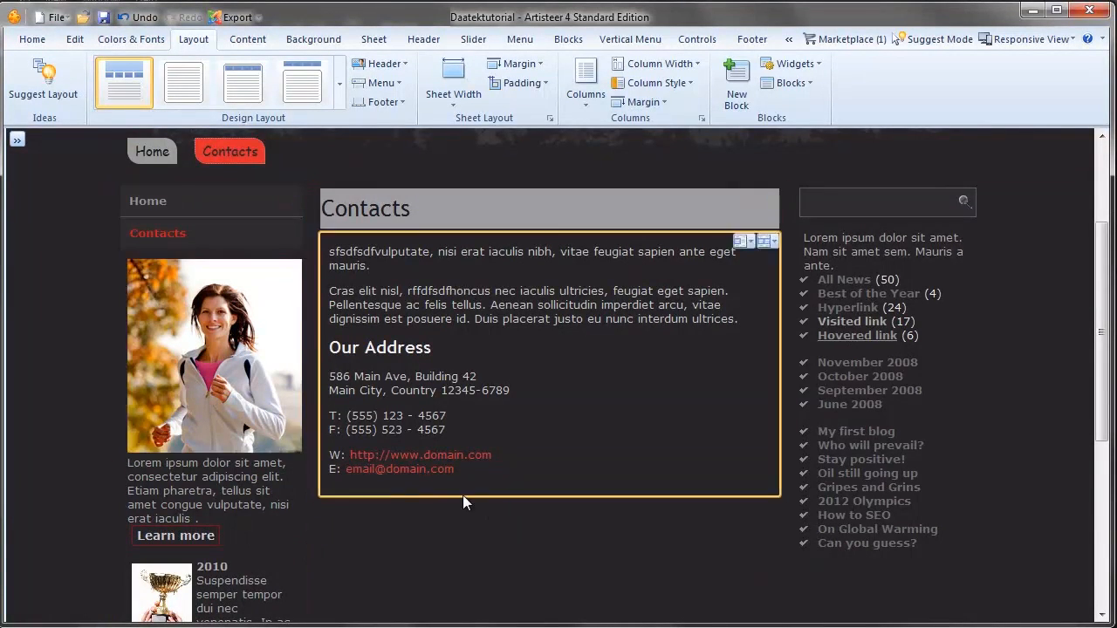
{"action": "scroll", "coordinate": [498, 510], "scroll_direction": "down", "scroll_amount": 1}
{"action": "scroll", "coordinate": [489, 472], "scroll_direction": "up", "scroll_amount": 3}
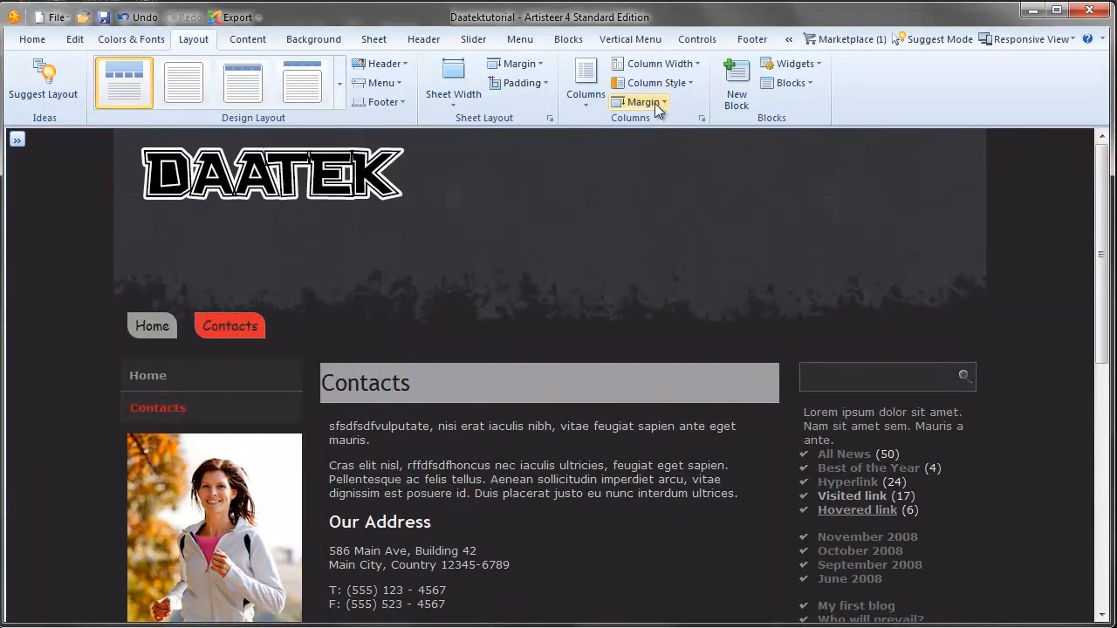
Try the column styles with separators and fills, and apply the style with a fill and no separator.
{"action": "left_click", "coordinate": [680, 84]}
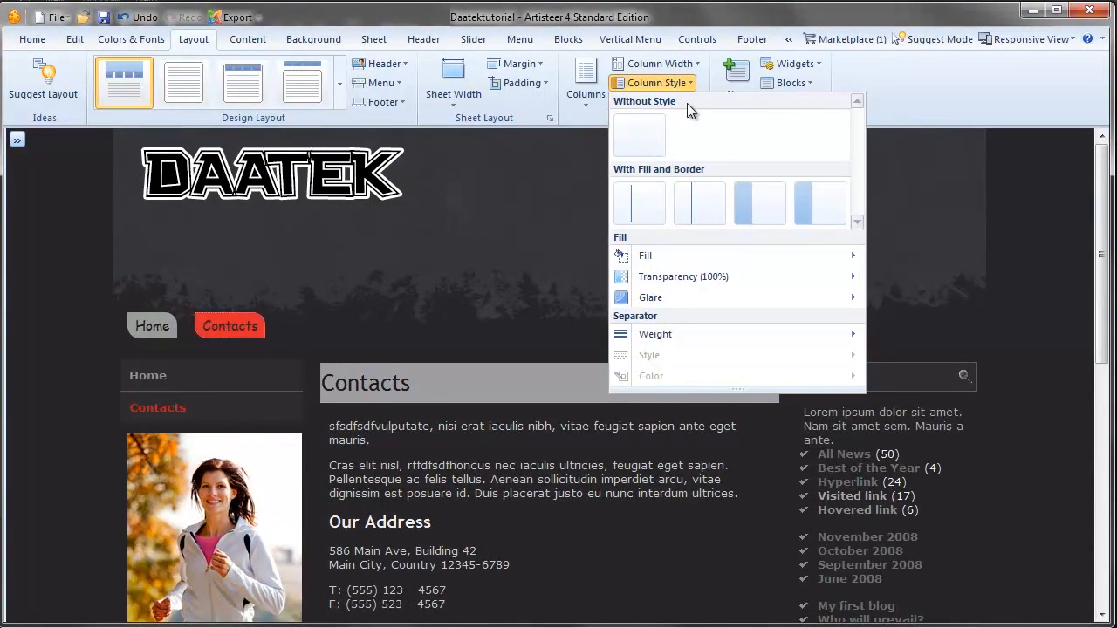
{"action": "left_click", "coordinate": [638, 204]}
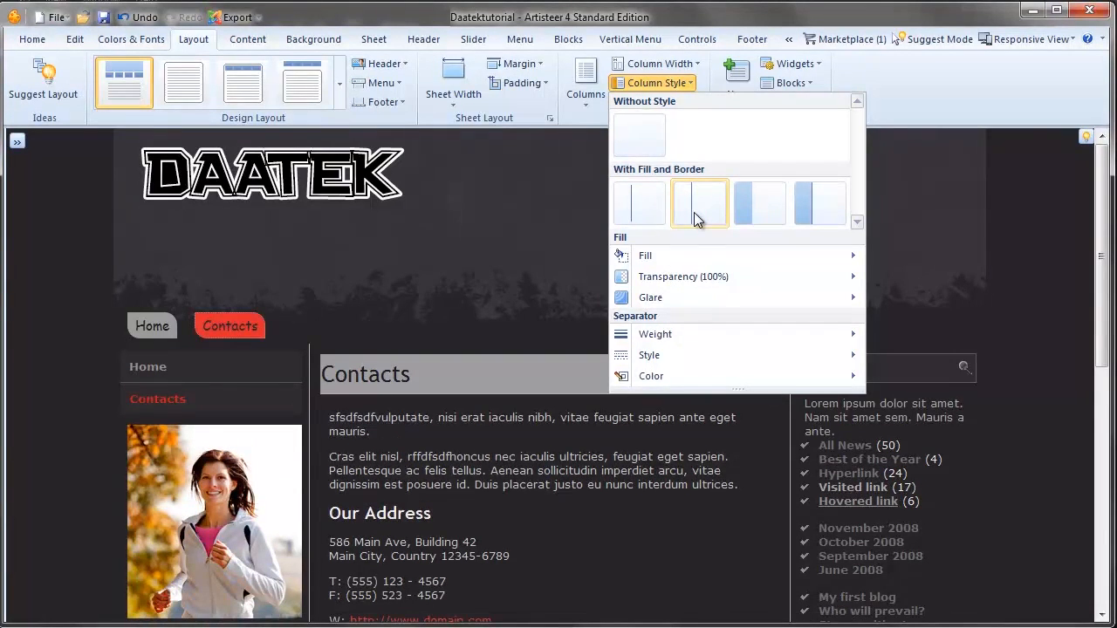
{"action": "left_click", "coordinate": [761, 213]}
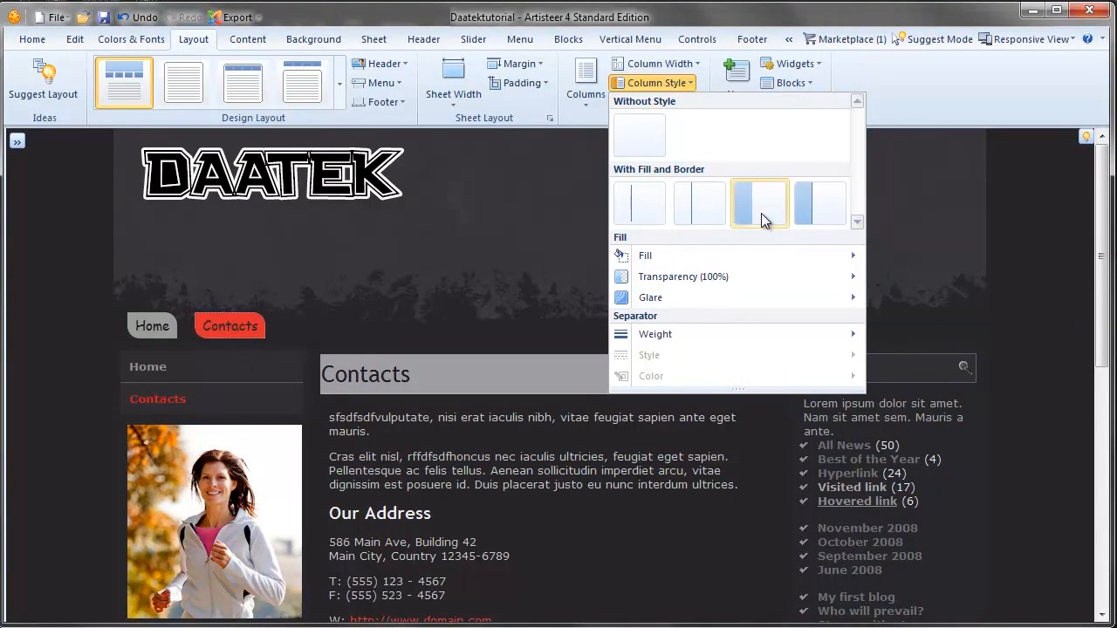
{"action": "left_click", "coordinate": [818, 211]}
{"action": "left_click", "coordinate": [764, 212]}
{"action": "scroll", "coordinate": [634, 286], "scroll_direction": "down", "scroll_amount": 5}
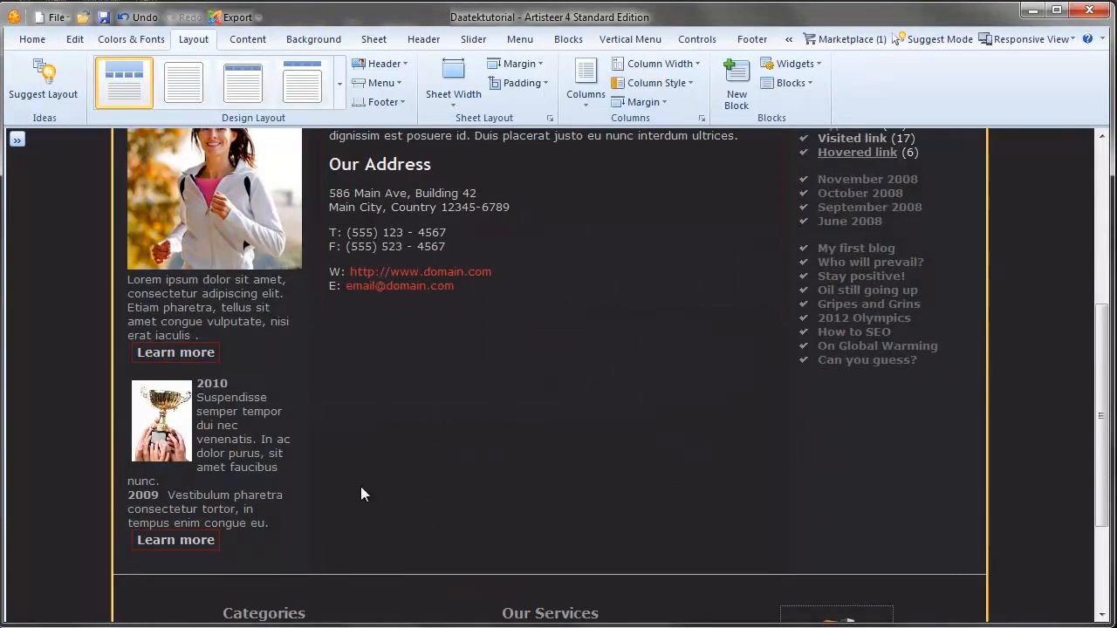
{"action": "scroll", "coordinate": [576, 515], "scroll_direction": "up", "scroll_amount": 5}
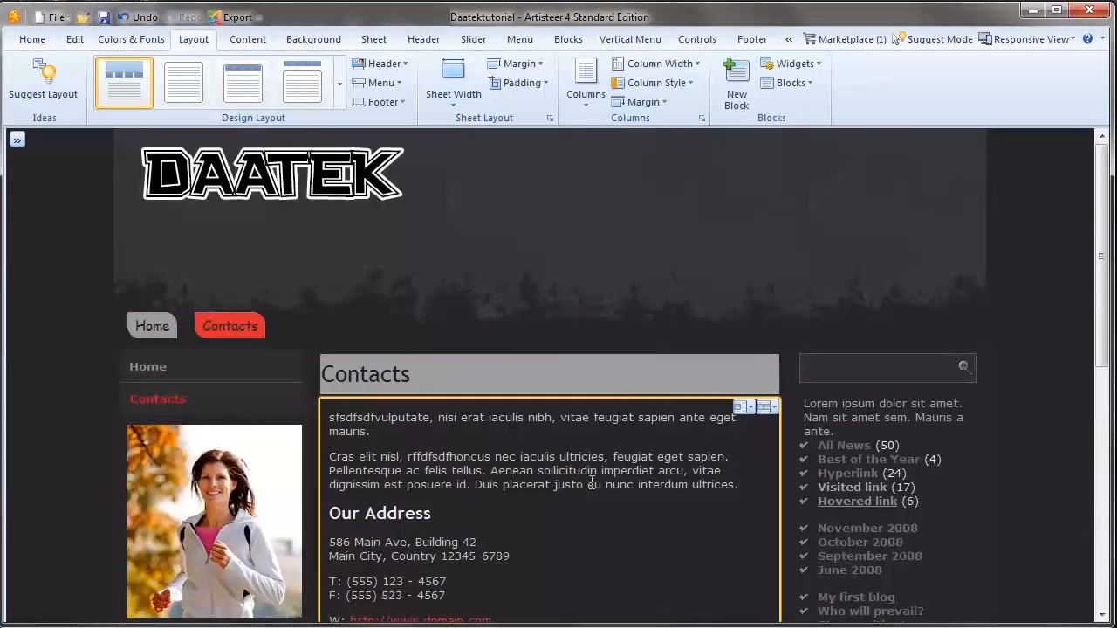
Set the column fill color to light pink and look down the filled sidebars.
{"action": "left_click", "coordinate": [690, 84]}
{"action": "left_click", "coordinate": [655, 260]}
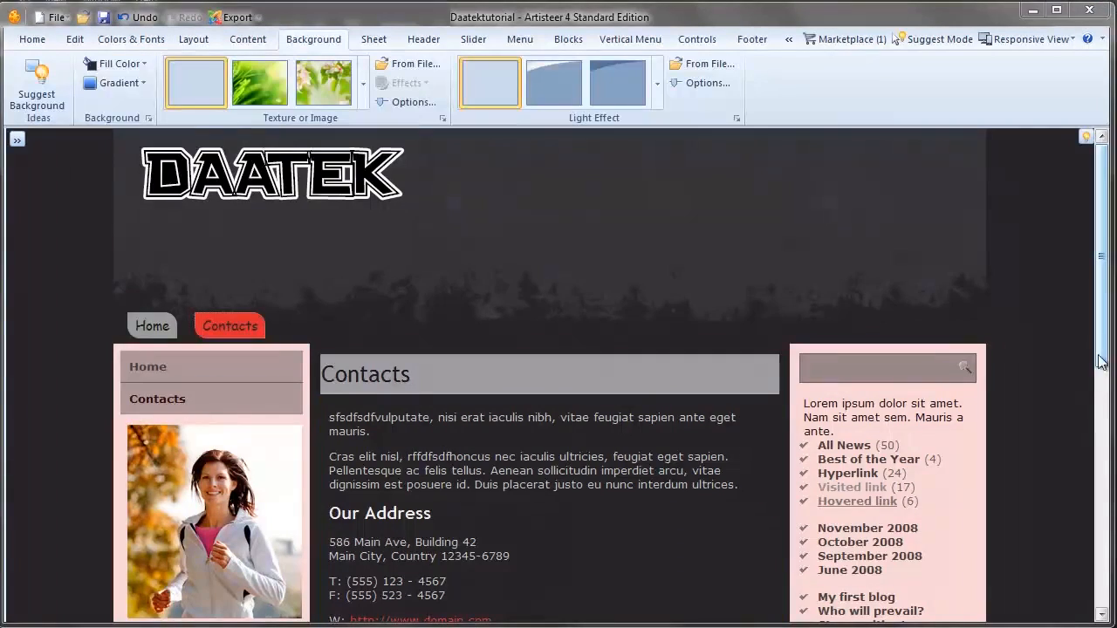
{"action": "scroll", "coordinate": [1104, 369], "scroll_direction": "down", "scroll_amount": 1}
{"action": "left_click_drag", "start_coordinate": [1104, 368], "coordinate": [1108, 394]}
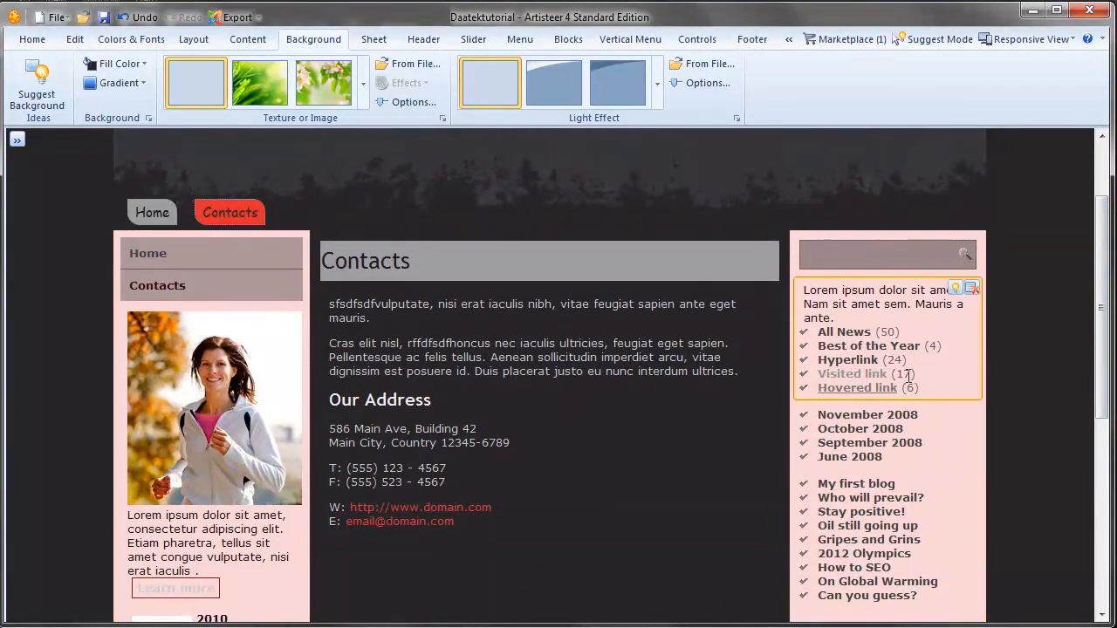
{"action": "left_click_drag", "start_coordinate": [1104, 318], "coordinate": [990, 399]}
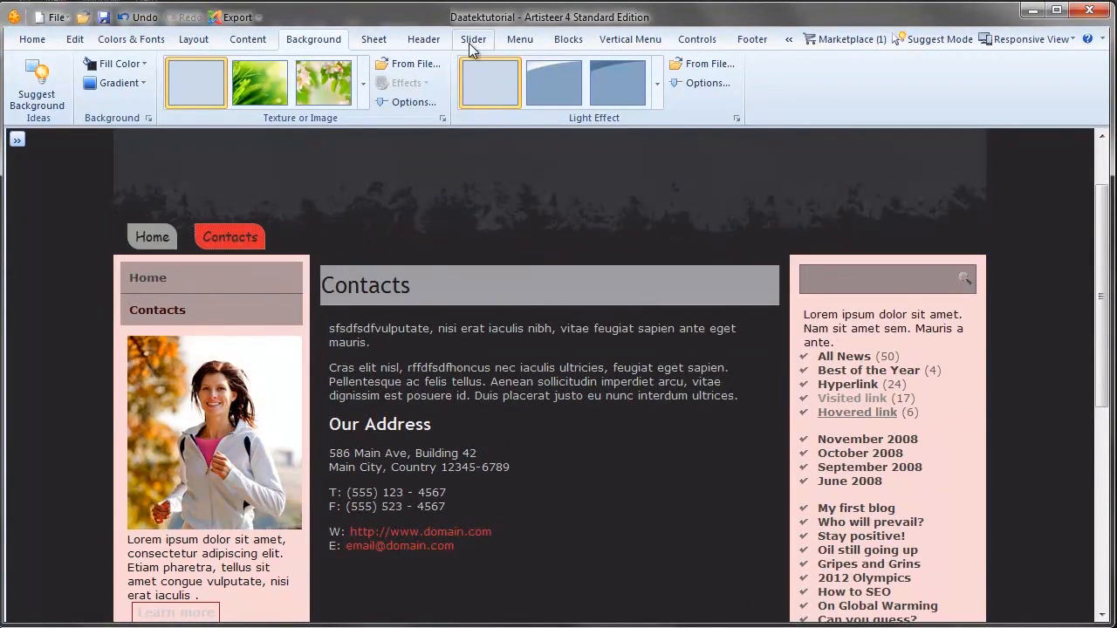
Apply the negative top margin of -20 pixels to the columns.
{"action": "left_click", "coordinate": [193, 39]}
{"action": "left_click", "coordinate": [663, 104]}
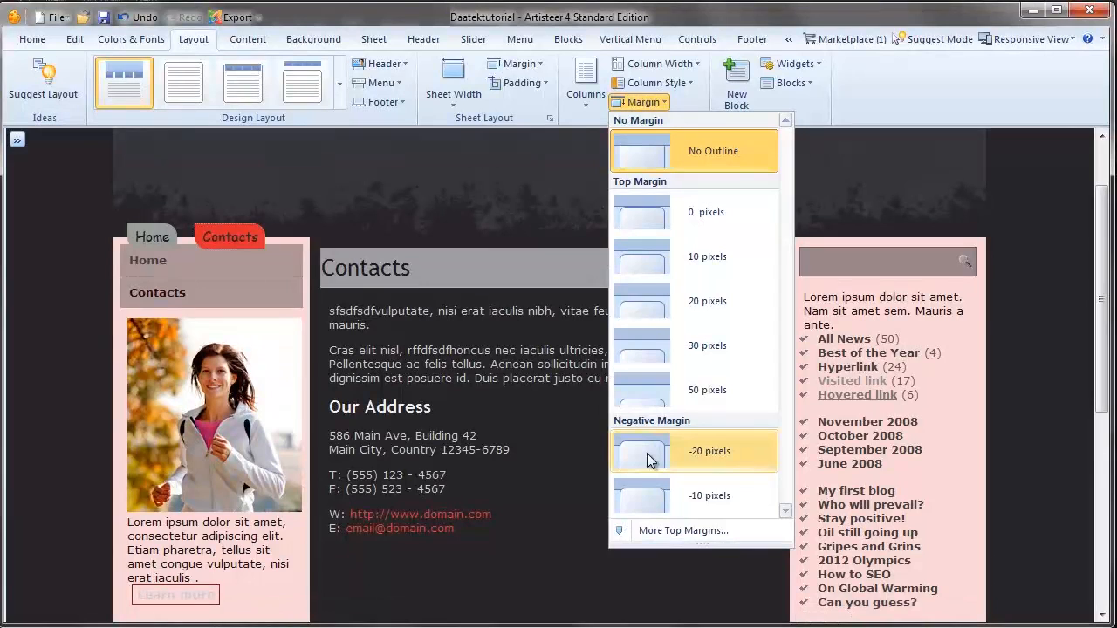
{"action": "left_click", "coordinate": [642, 458]}
Set the columns' top margin to -10 px through the detailed layout options, and close the options.
{"action": "left_click", "coordinate": [656, 103]}
{"action": "left_click", "coordinate": [666, 528]}
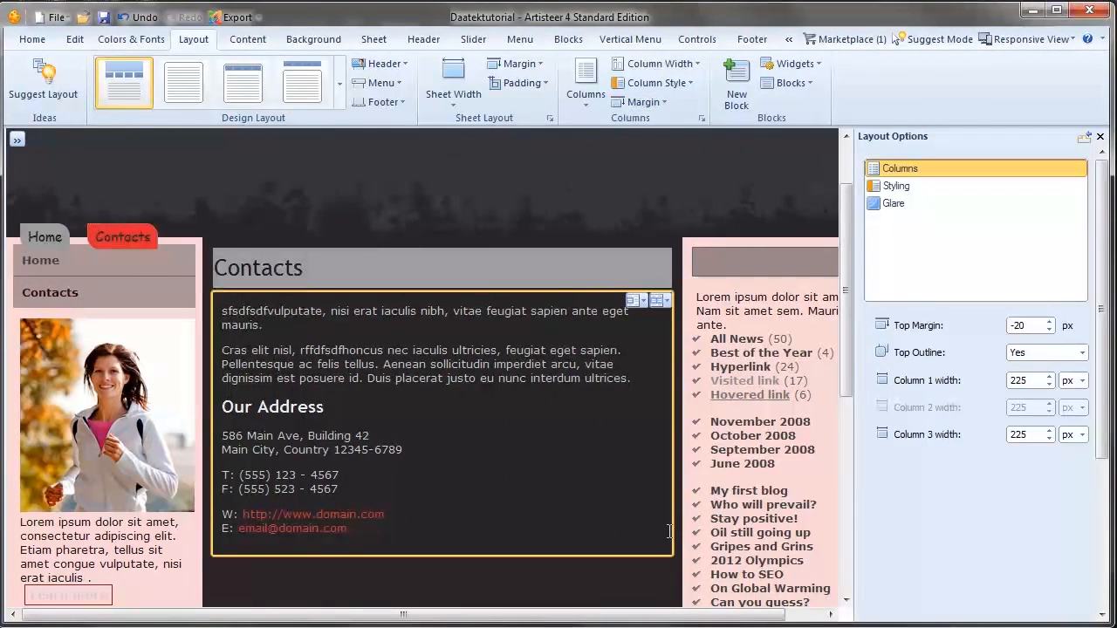
{"action": "left_click", "coordinate": [1020, 324]}
{"action": "key", "text": "BackSpace"}
{"action": "type", "text": "1"}
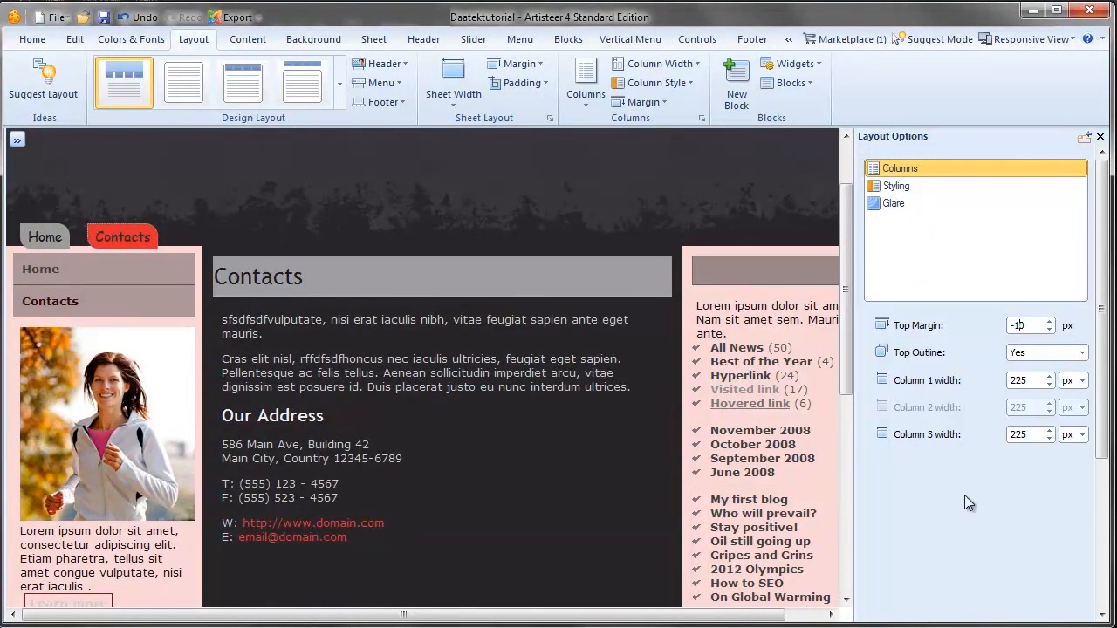
{"action": "left_click", "coordinate": [1100, 136]}
{"action": "left_click", "coordinate": [66, 250]}
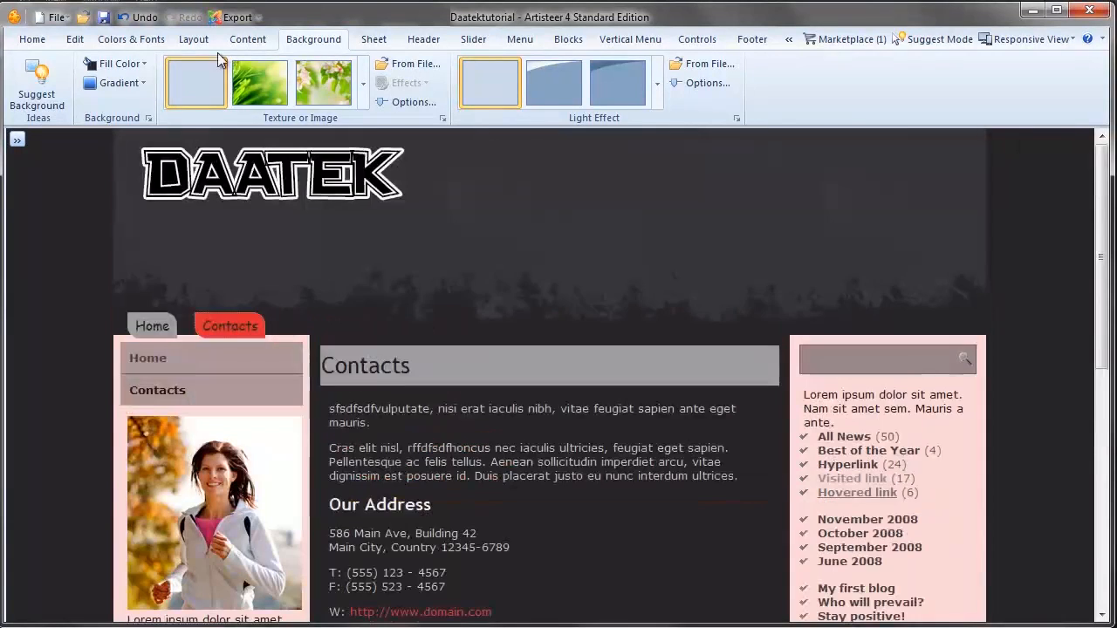
Add a new block at the end of the left sidebar column and enter the text "xbxcbxchbgfdbhfgbh" in it.
{"action": "left_click", "coordinate": [193, 44]}
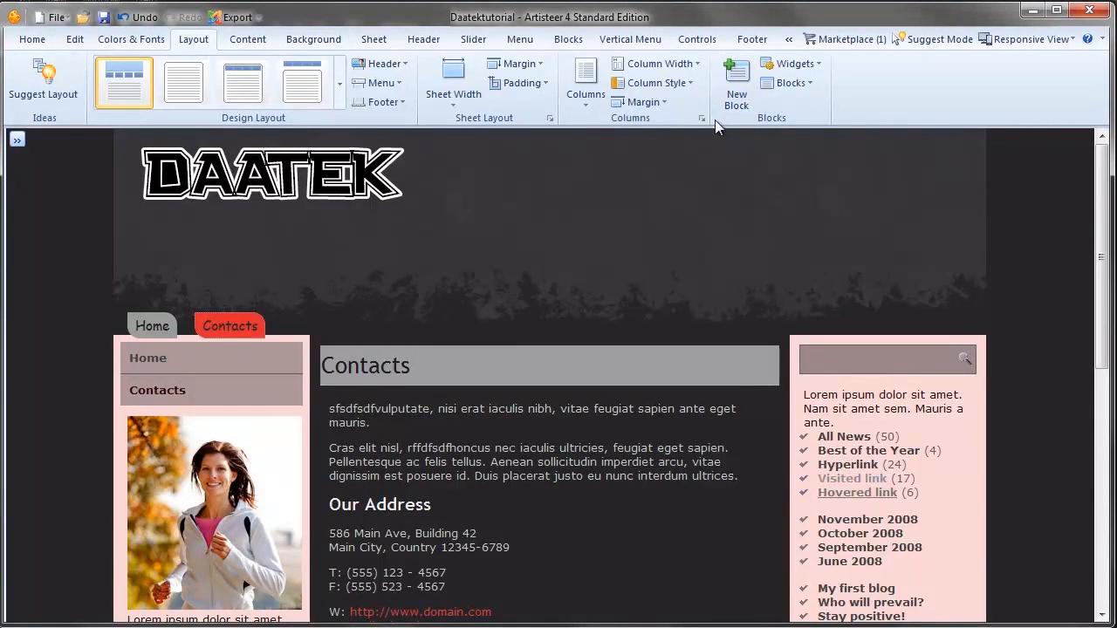
{"action": "scroll", "coordinate": [1019, 279], "scroll_direction": "down", "scroll_amount": 6}
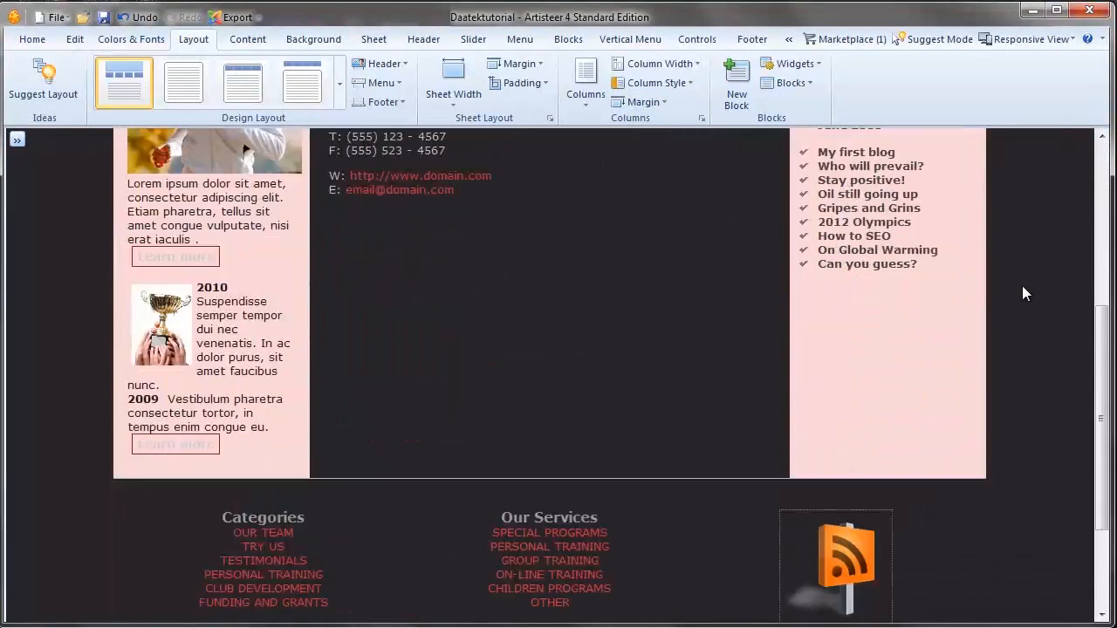
{"action": "scroll", "coordinate": [1022, 287], "scroll_direction": "up", "scroll_amount": 4}
{"action": "scroll", "coordinate": [234, 243], "scroll_direction": "up", "scroll_amount": 2}
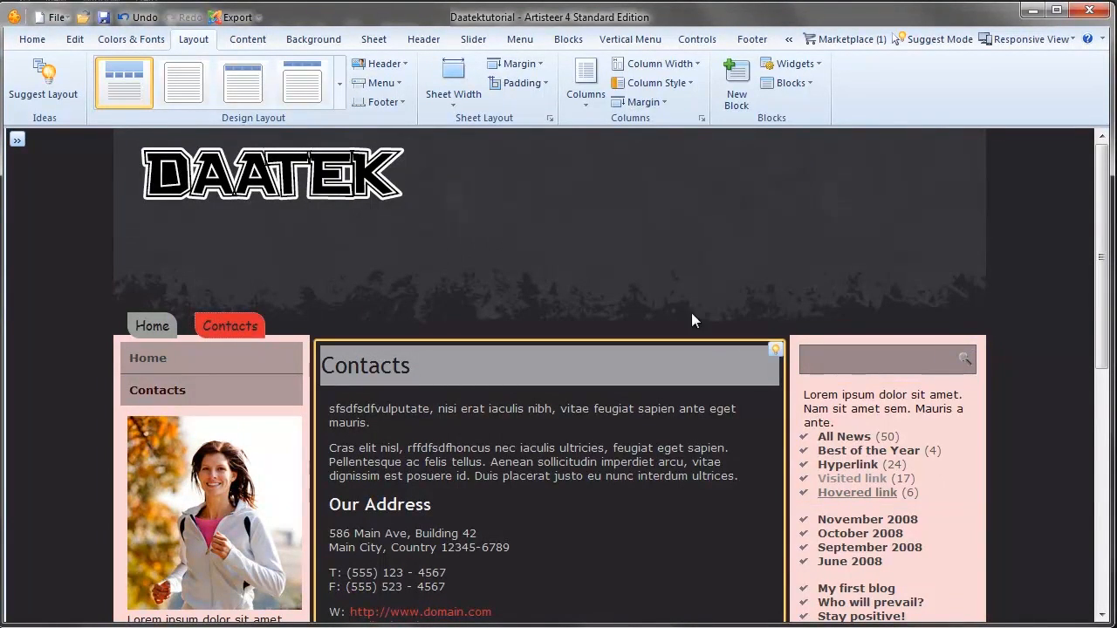
{"action": "left_click", "coordinate": [735, 102]}
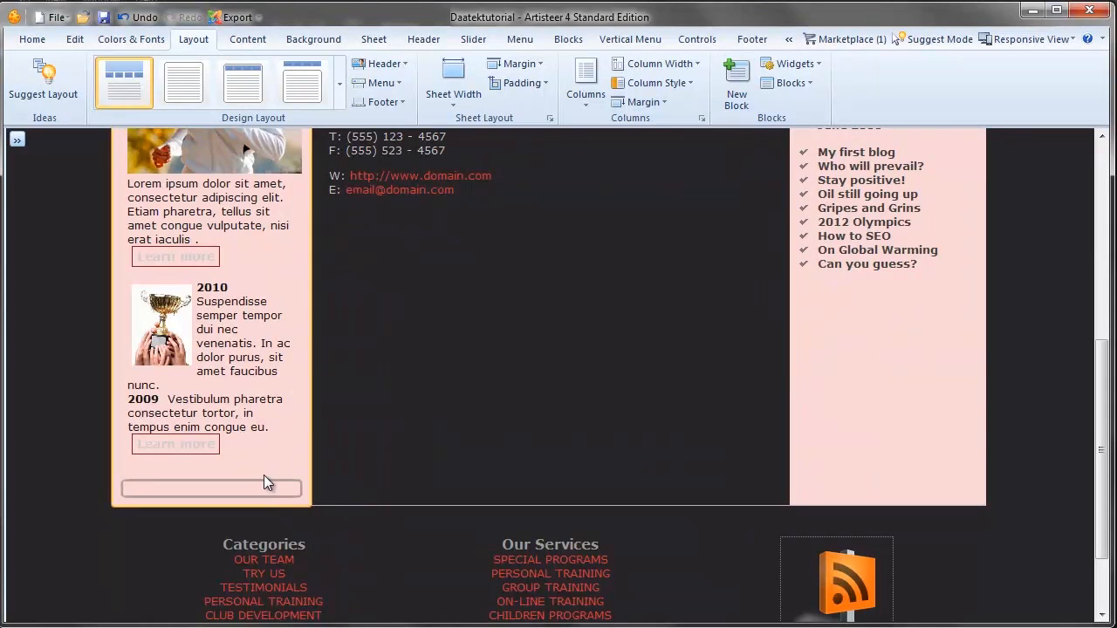
{"action": "type", "text": "xbxcbxchbgfdbhfgbh"}
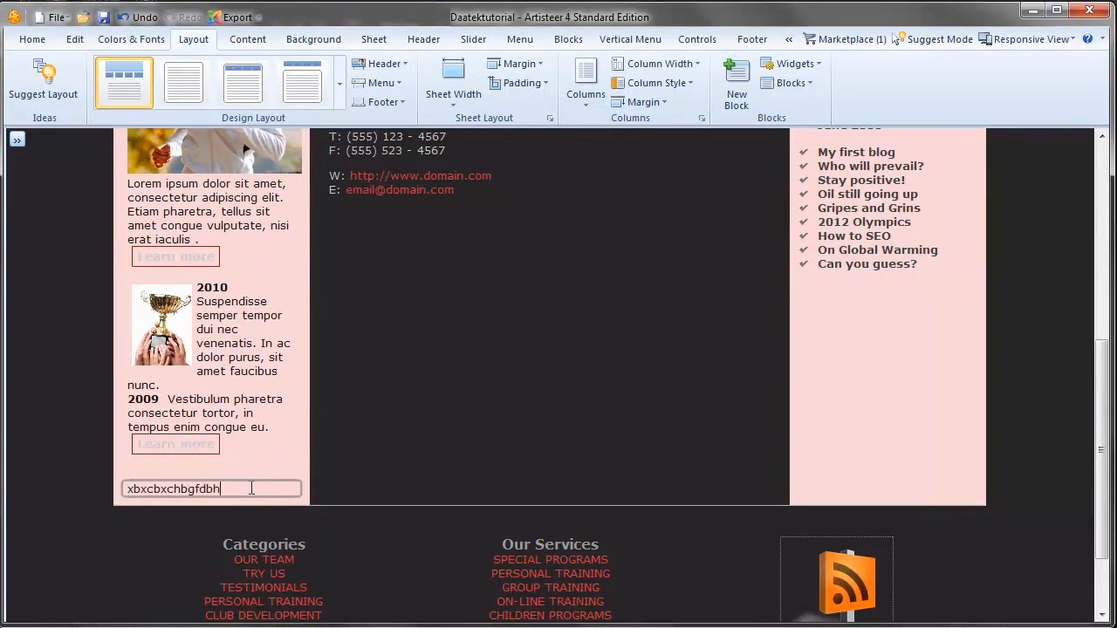
{"action": "left_click", "coordinate": [389, 471]}
Delete the new text block from the left sidebar column and confirm its removal.
{"action": "mouse_move", "coordinate": [262, 478]}
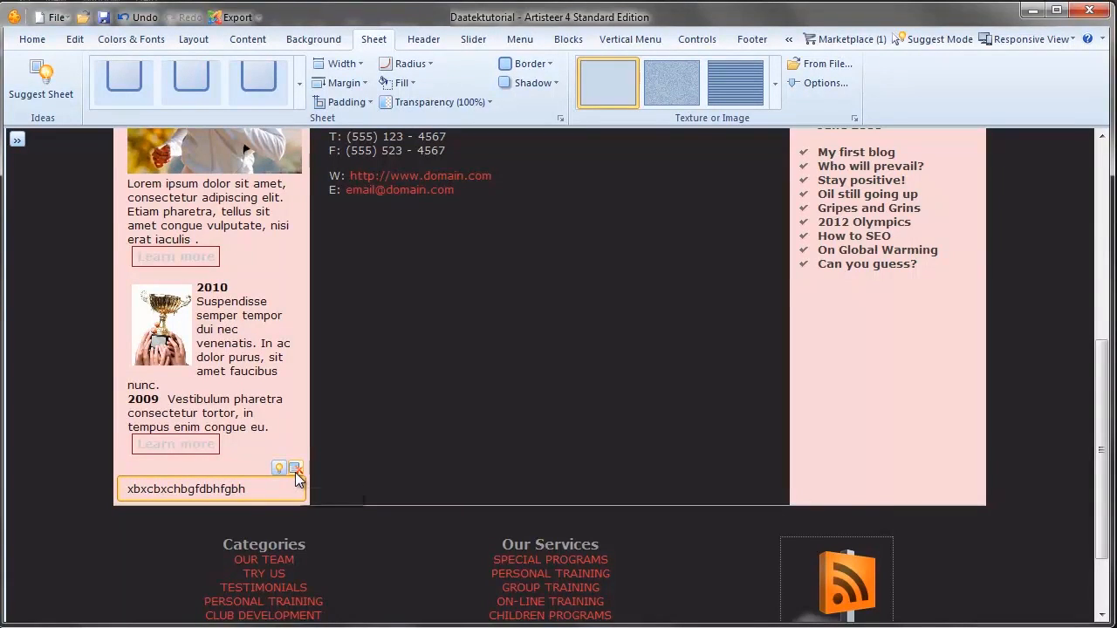
{"action": "left_click", "coordinate": [295, 472]}
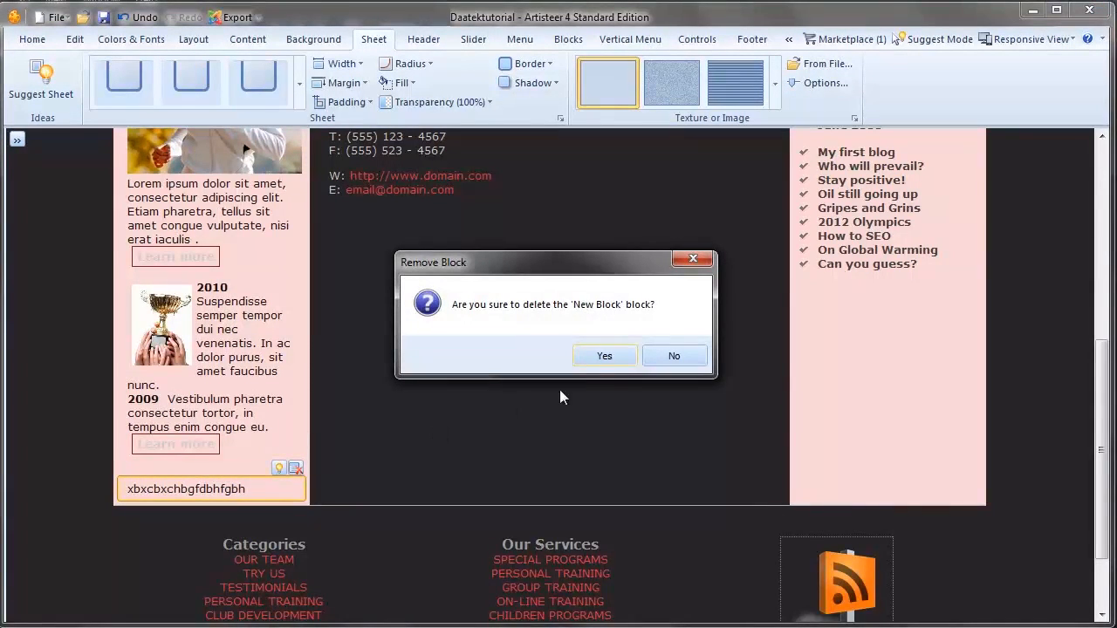
{"action": "left_click", "coordinate": [604, 356]}
{"action": "mouse_move", "coordinate": [462, 447]}
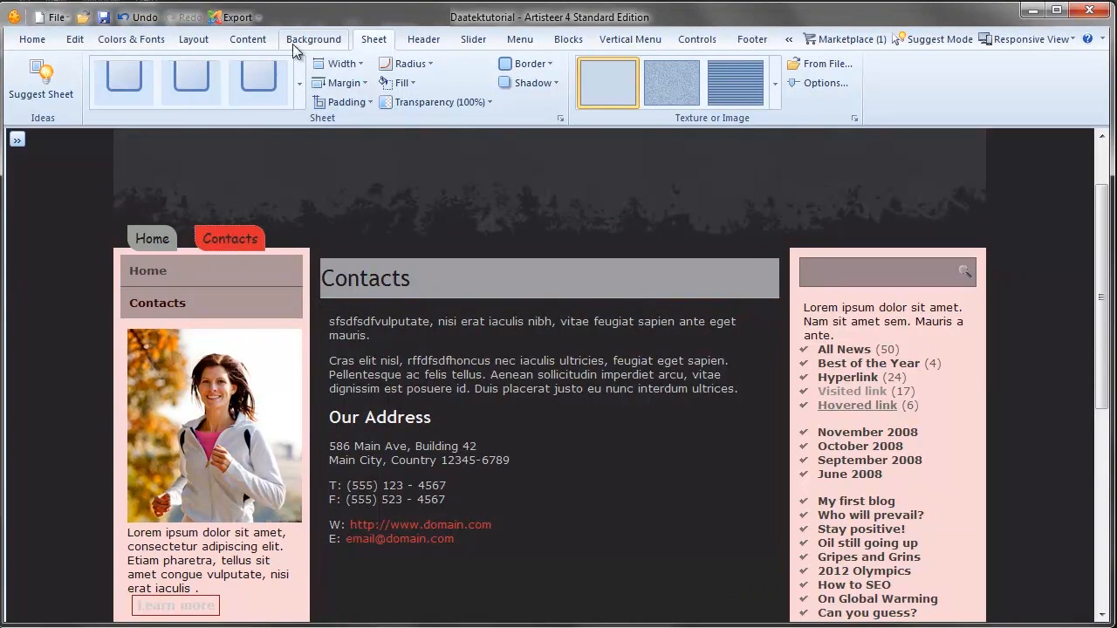
Examine the block positions offered for the Login Form widget and preview the form in the left sidebar without applying it.
{"action": "left_click", "coordinate": [199, 42]}
{"action": "left_click", "coordinate": [805, 86]}
{"action": "left_click", "coordinate": [806, 85]}
{"action": "left_click", "coordinate": [790, 63]}
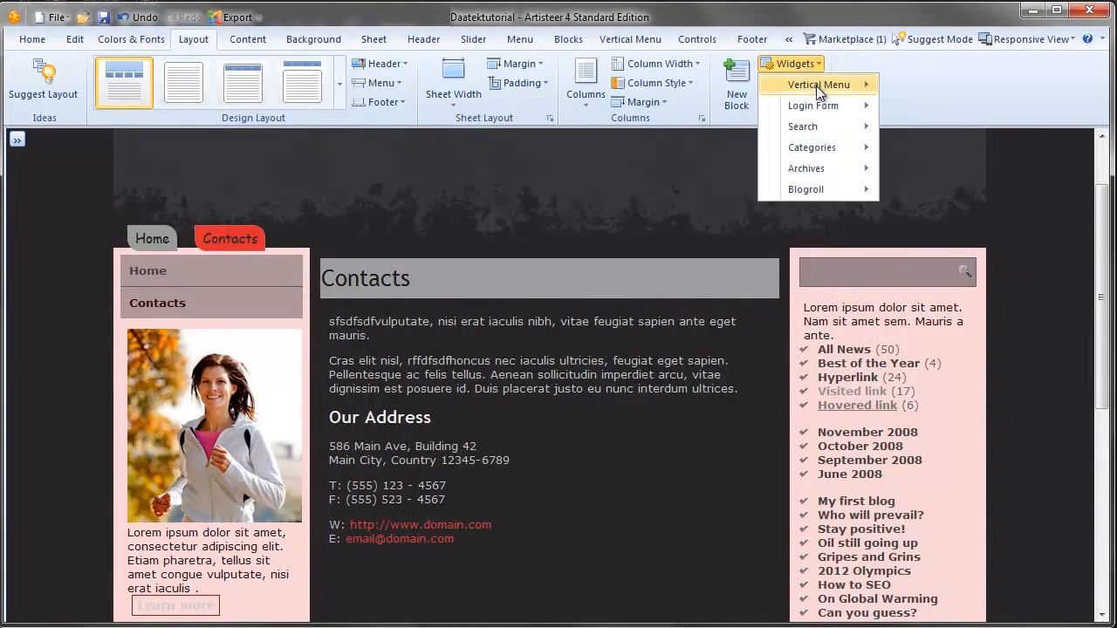
{"action": "mouse_move", "coordinate": [811, 106]}
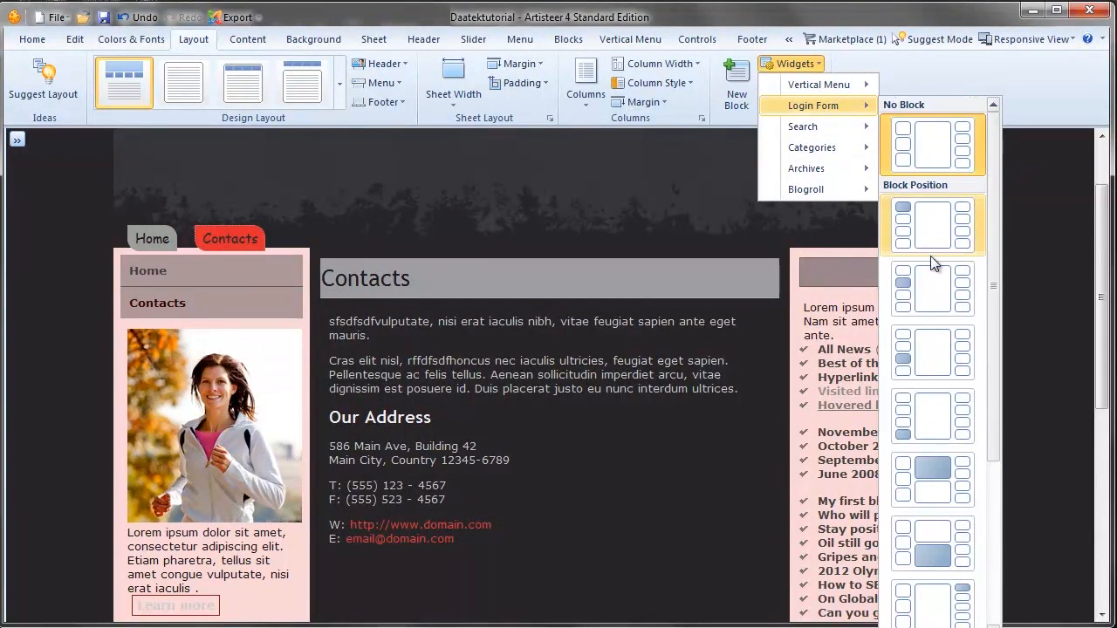
{"action": "scroll", "coordinate": [930, 256], "scroll_direction": "down", "scroll_amount": 4}
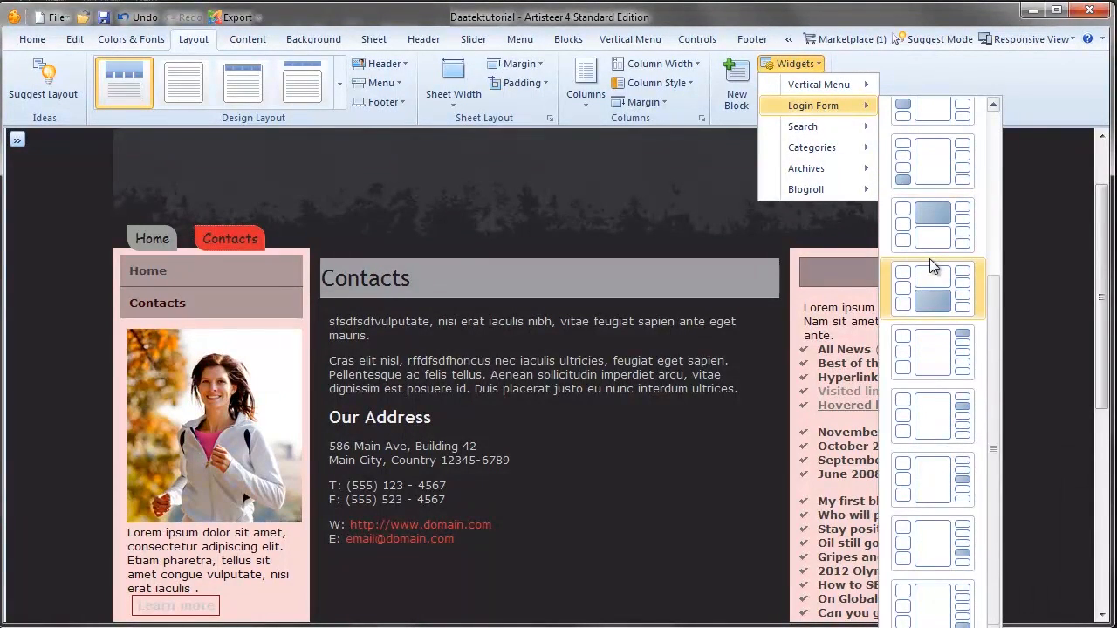
{"action": "scroll", "coordinate": [921, 312], "scroll_direction": "up", "scroll_amount": 3}
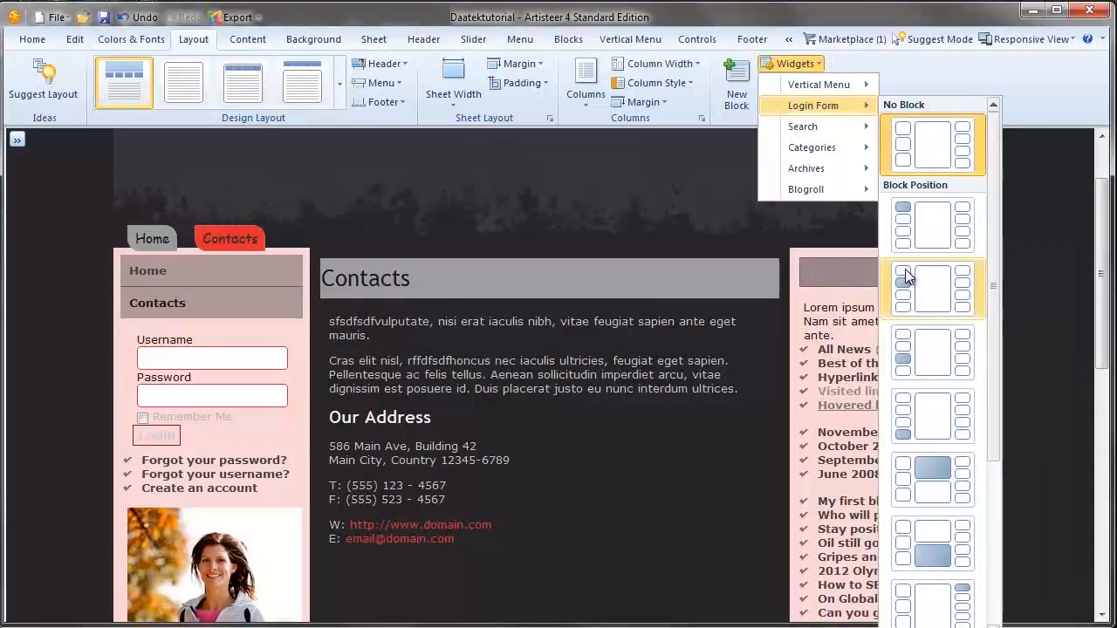
{"action": "left_click", "coordinate": [1068, 207]}
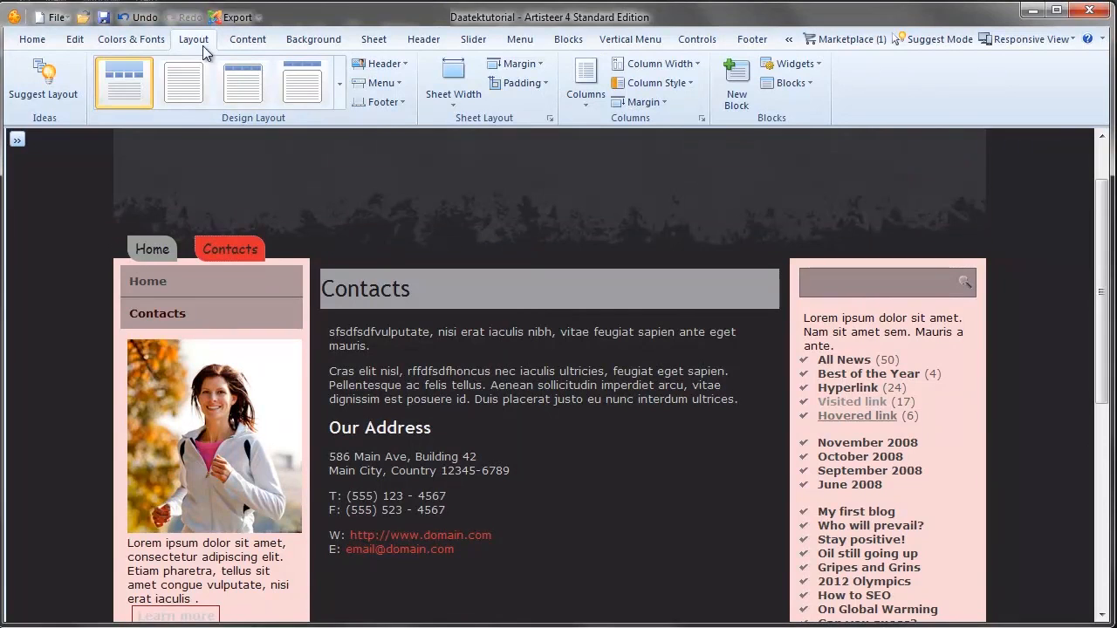
{"action": "scroll", "coordinate": [1010, 314], "scroll_direction": "down", "scroll_amount": 2}
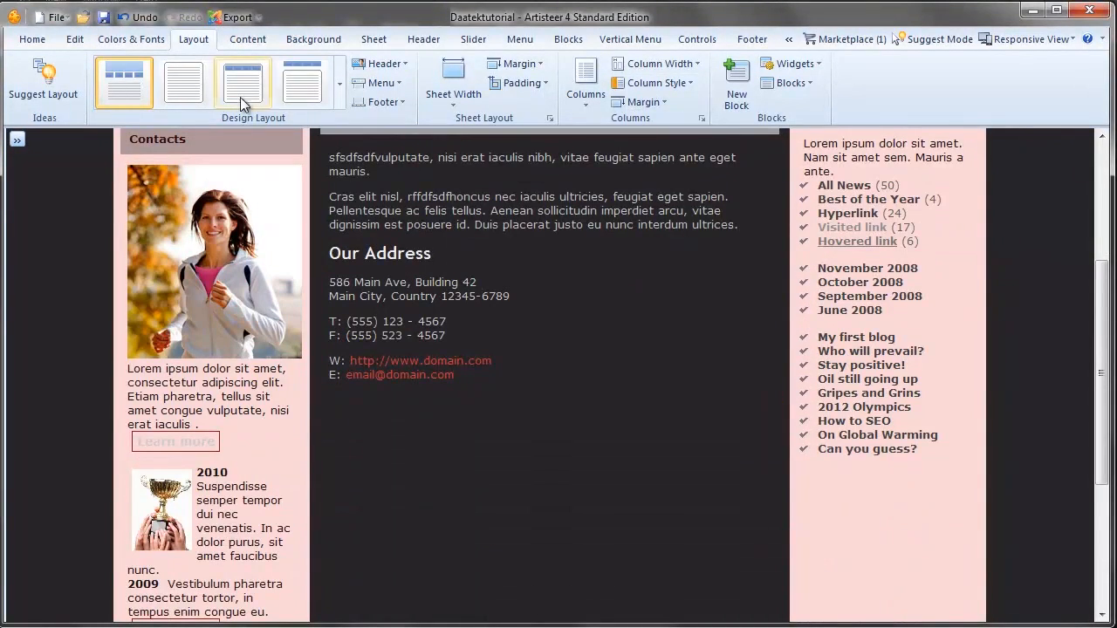
{"action": "scroll", "coordinate": [732, 266], "scroll_direction": "up", "scroll_amount": 3}
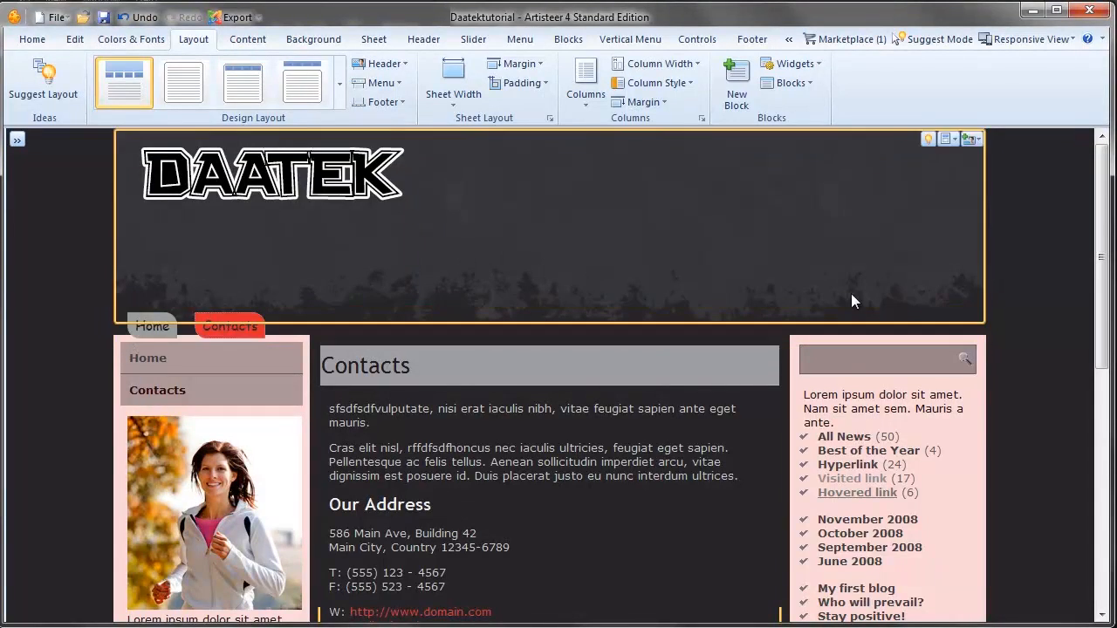
{"action": "scroll", "coordinate": [1055, 333], "scroll_direction": "down", "scroll_amount": 5}
{"action": "scroll", "coordinate": [1055, 332], "scroll_direction": "up", "scroll_amount": 5}
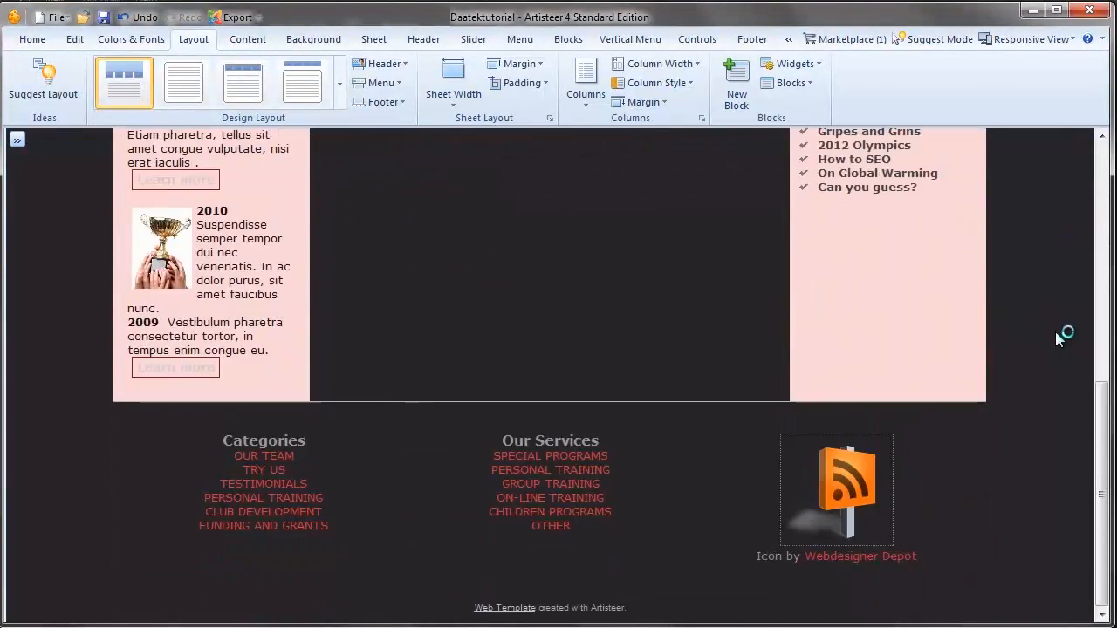